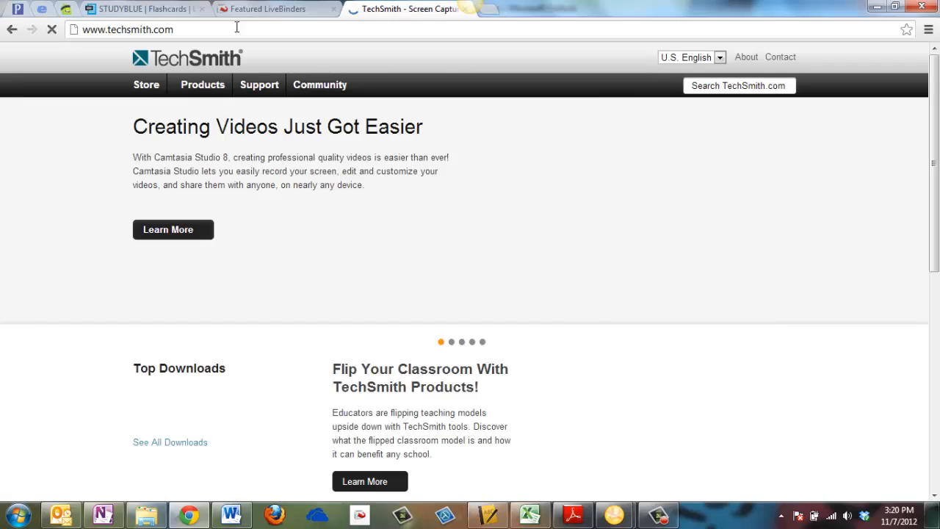
- Open the Download Jing for Free page from the TechSmith website
click(154, 483)
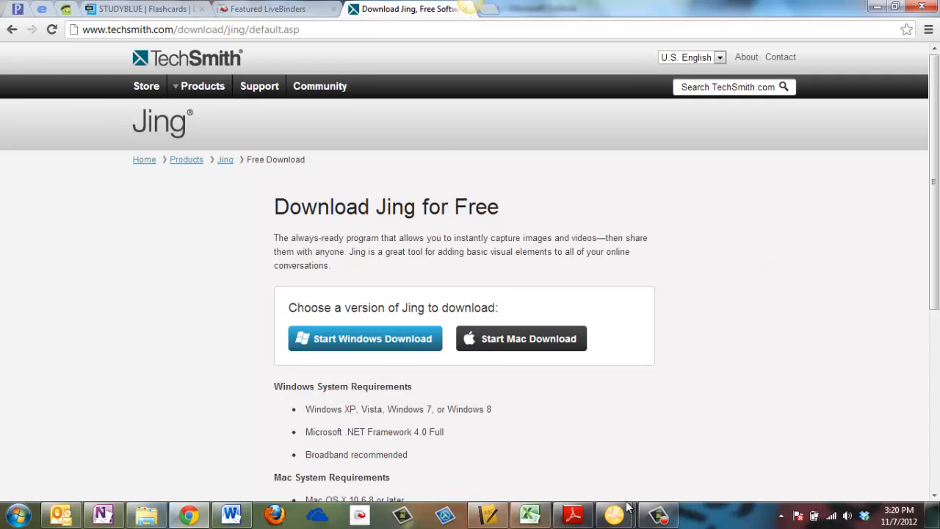
- Fill the Screencast.com account form with e-mail, display name and password, then submit it
mouse_move(624, 514)
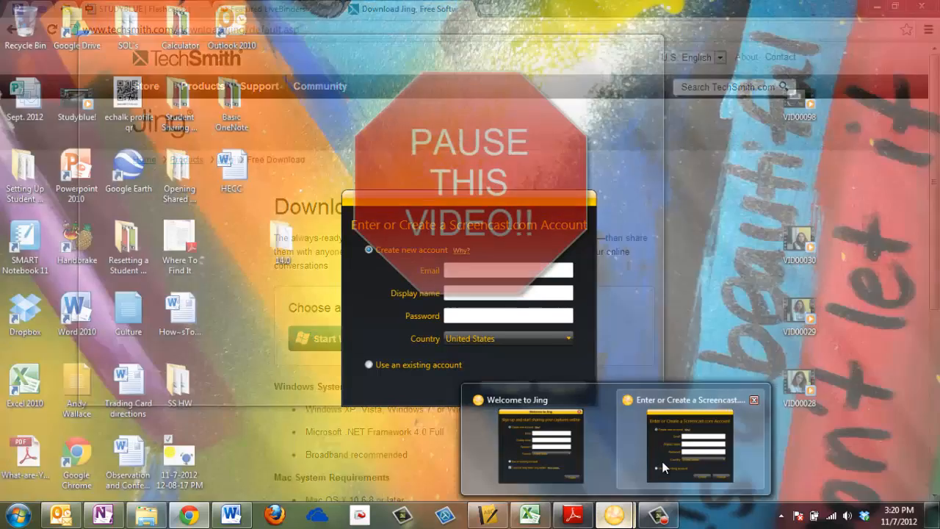
click(663, 467)
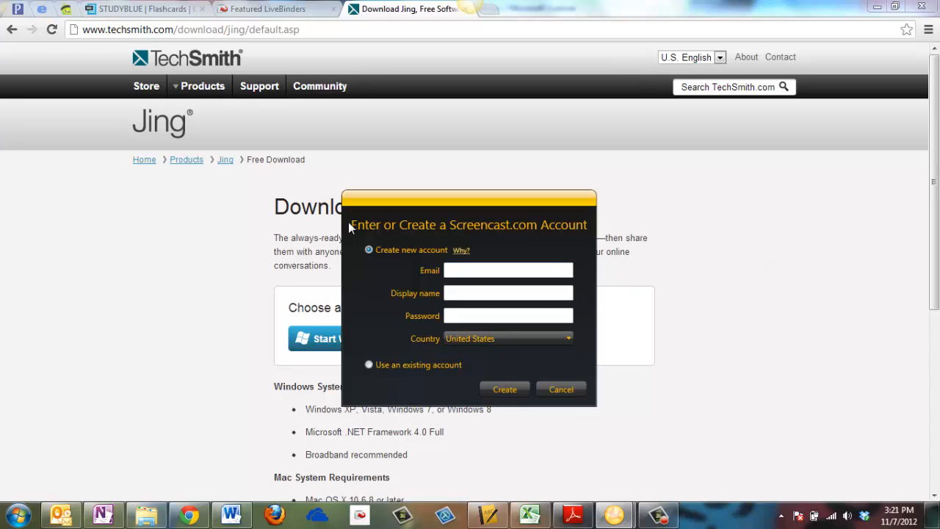
click(485, 270)
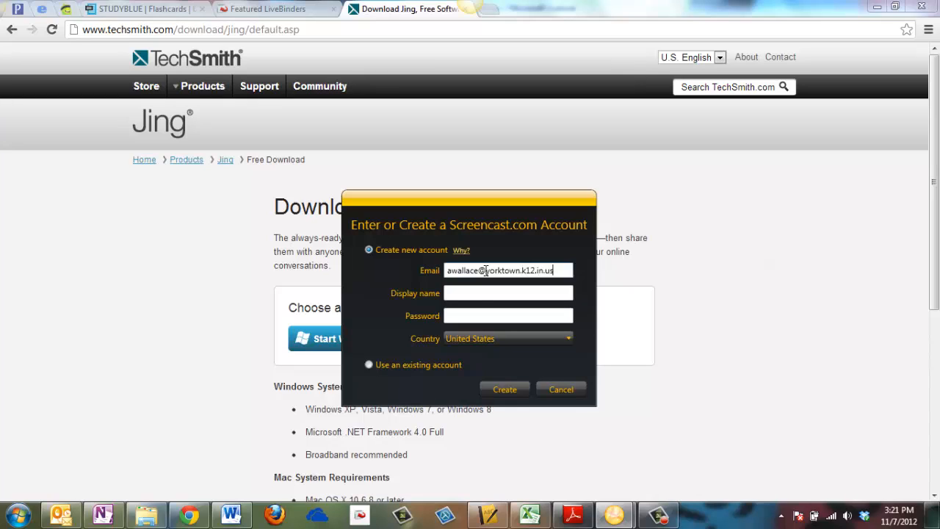
click(473, 291)
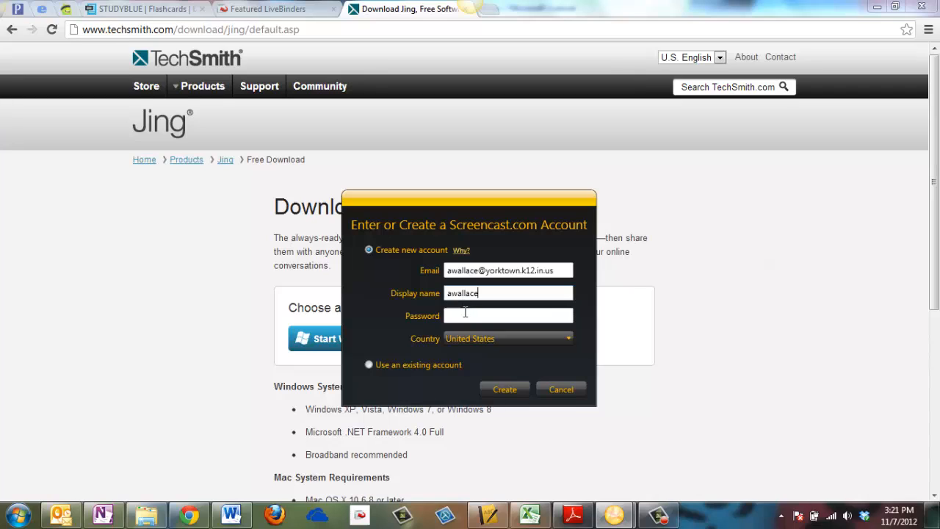
click(468, 315)
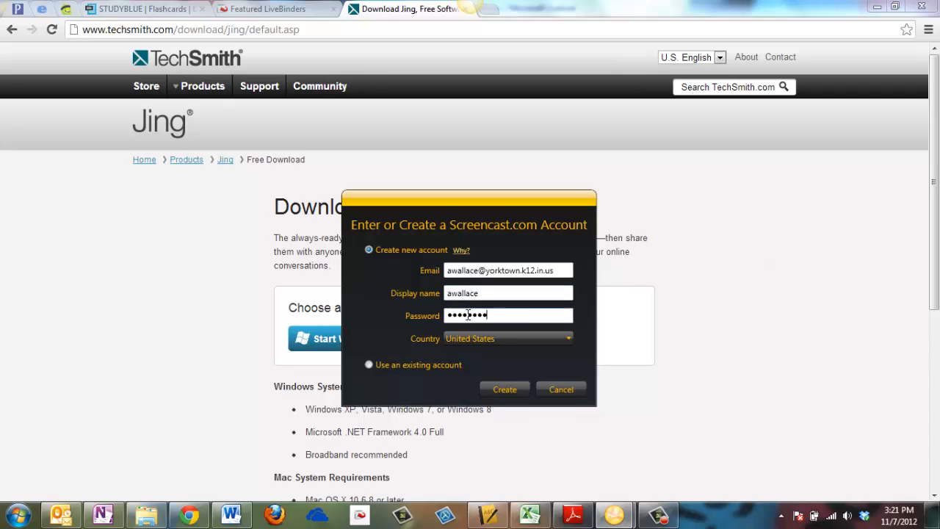
click(493, 390)
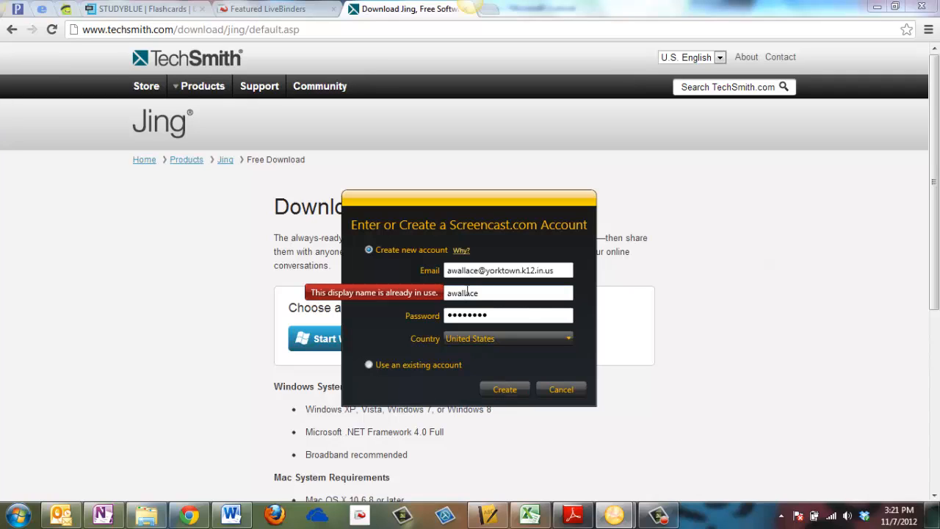
- Append 9 to the taken display name and resubmit the account
click(490, 295)
text(916)
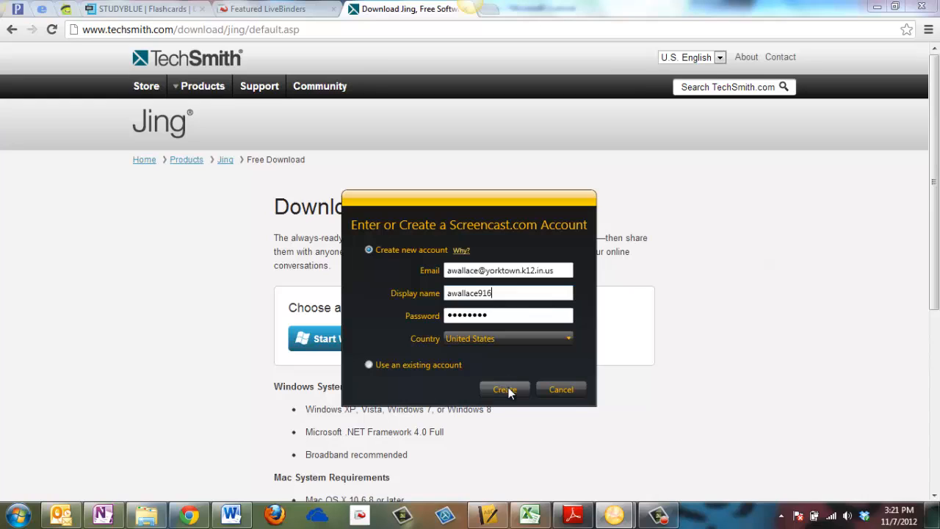
click(508, 391)
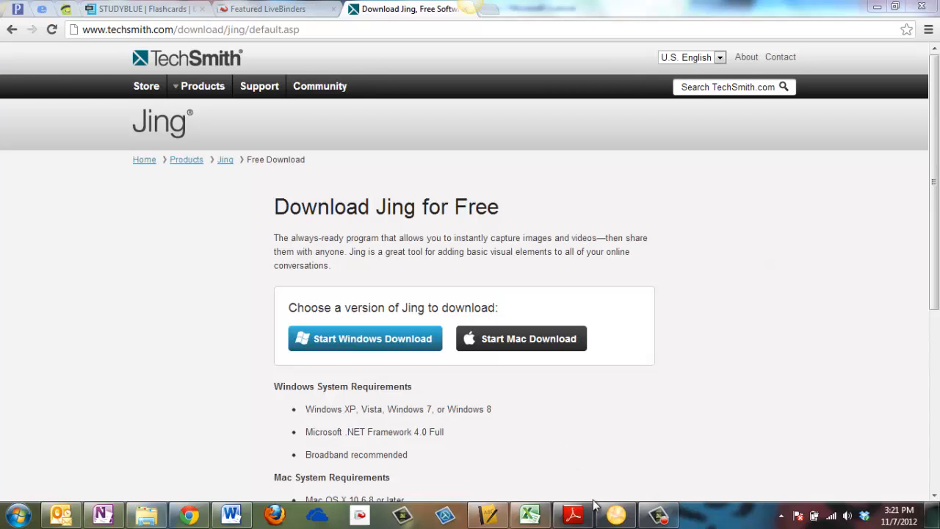
- Close the sign-up window and switch Welcome to Jing to Use an existing account
click(615, 514)
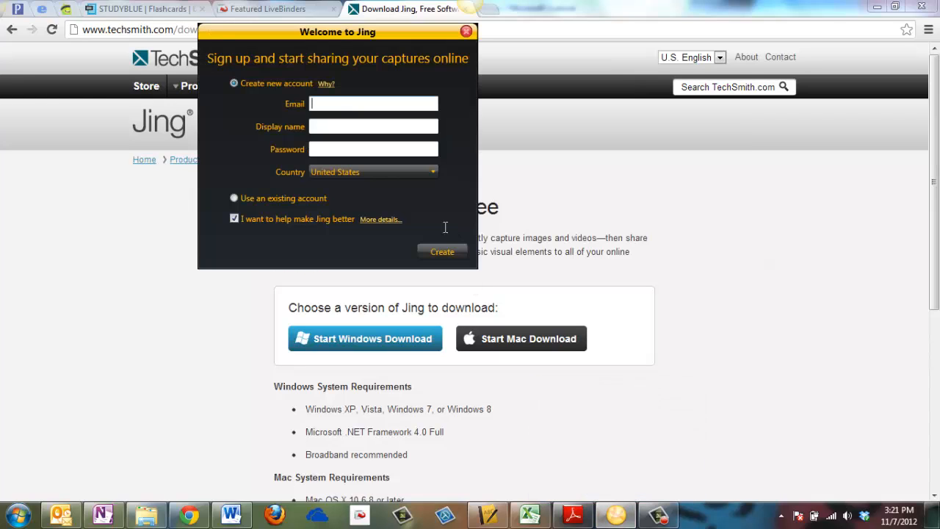
click(467, 32)
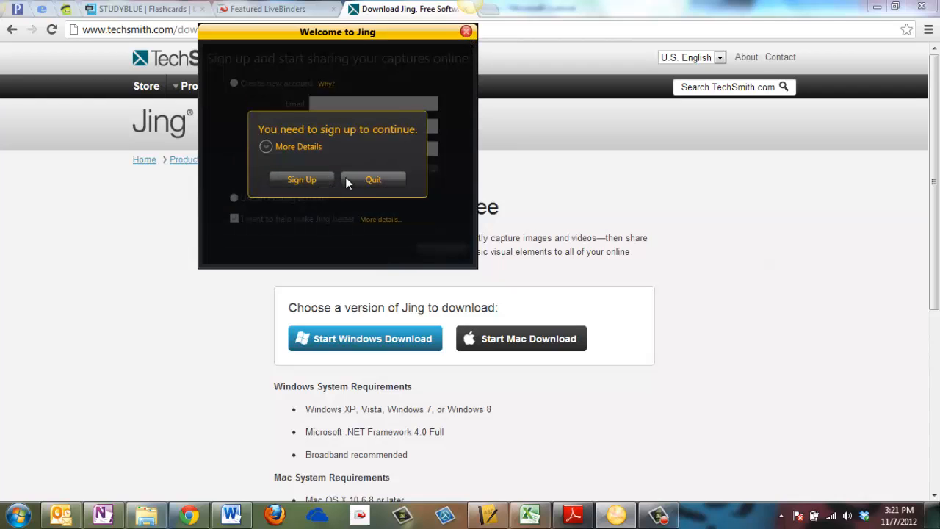
click(301, 180)
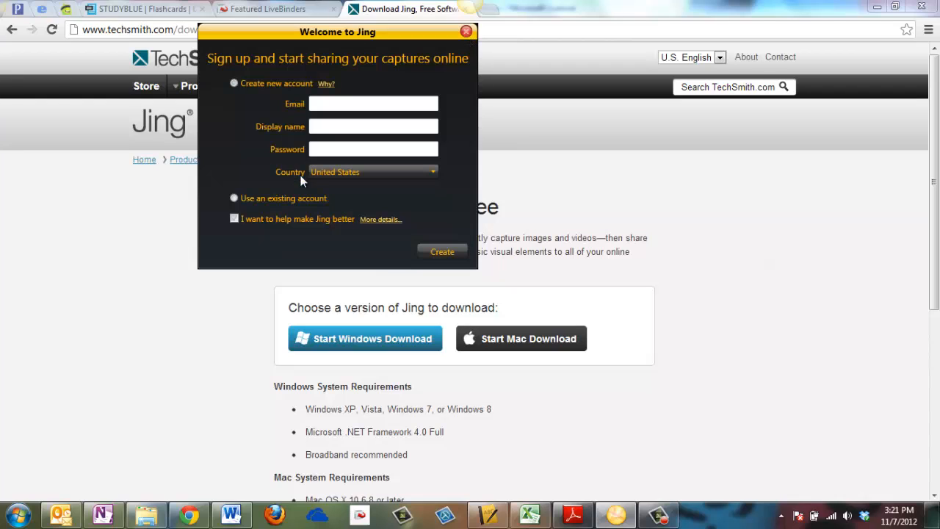
click(233, 199)
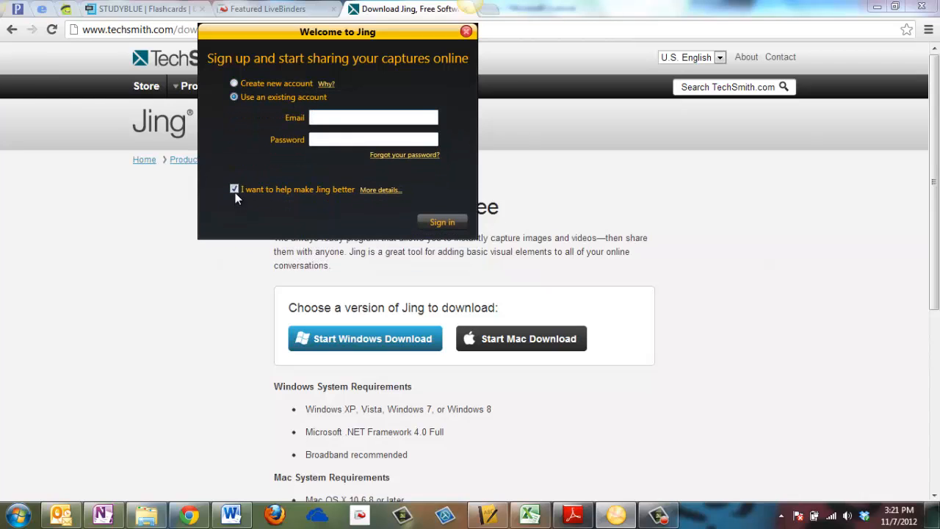
- Sign in with the account's e-mail and password, with help-make-Jing-better unticked
click(366, 118)
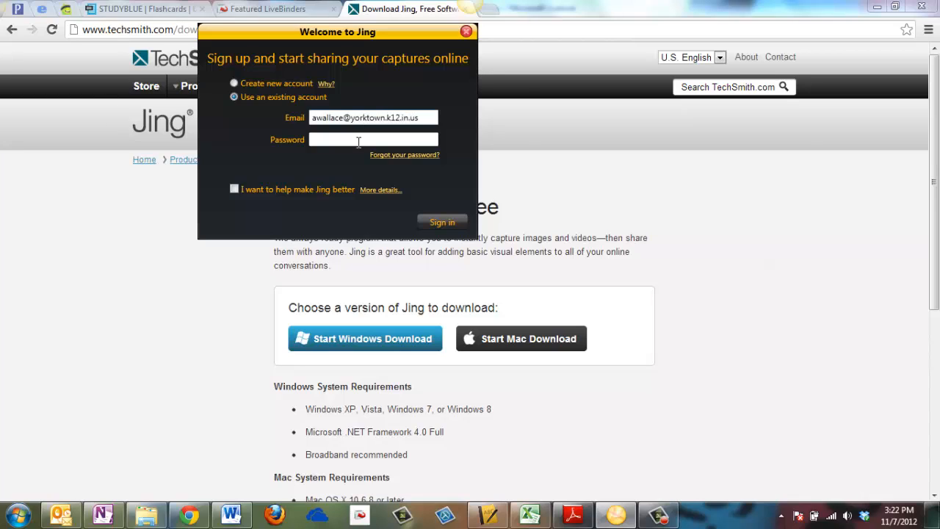
click(358, 141)
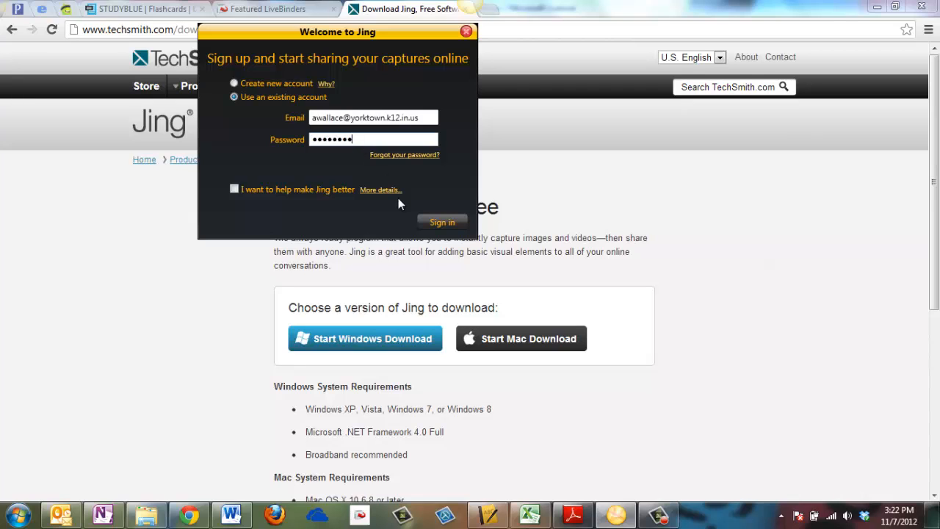
click(438, 222)
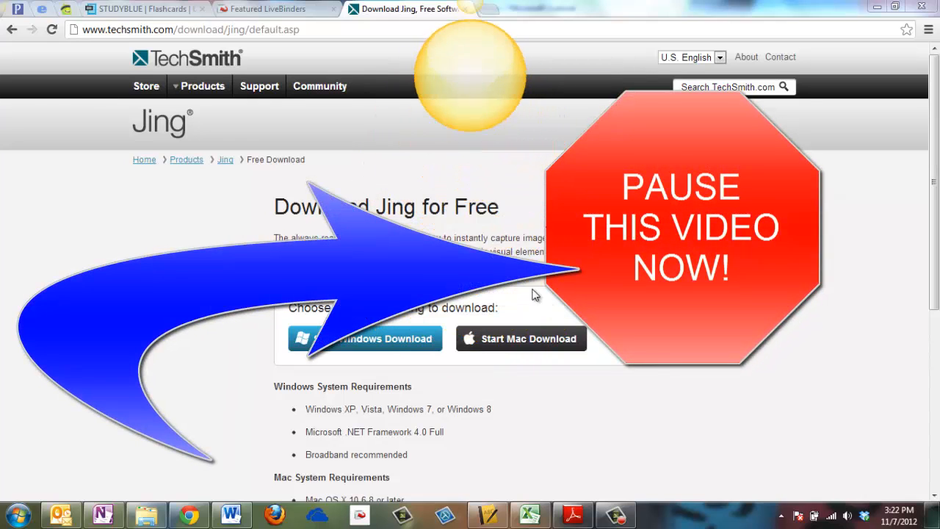
- Start a Jing capture and frame a 584 x 132 region around the Download Jing for Free heading and intro
mouse_move(470, 13)
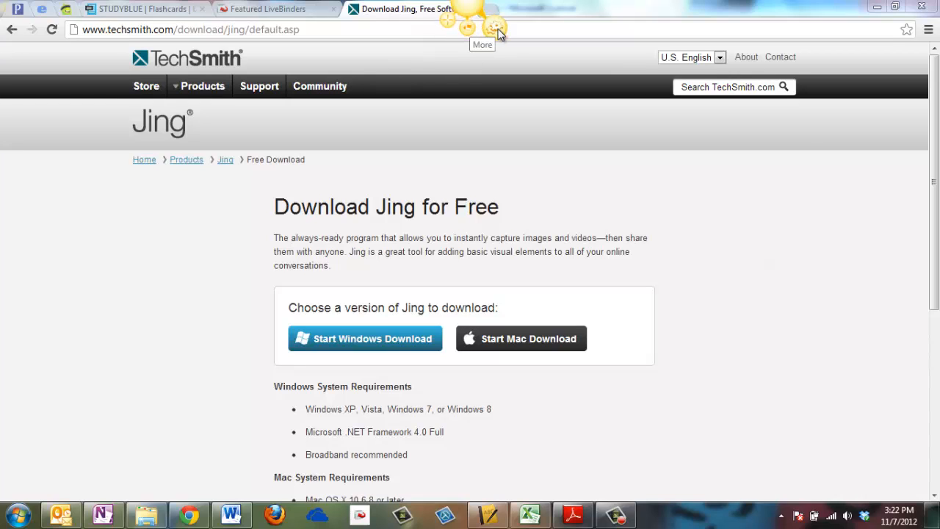
mouse_move(440, 33)
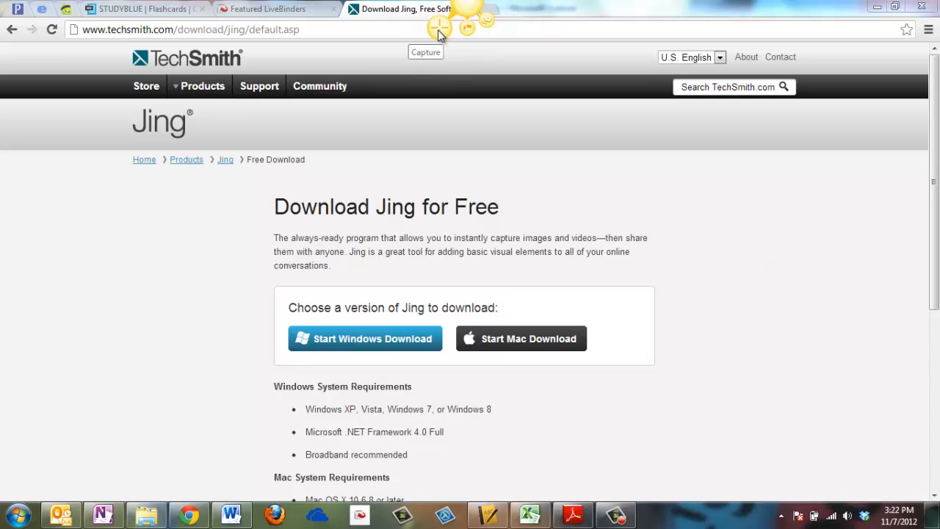
click(439, 33)
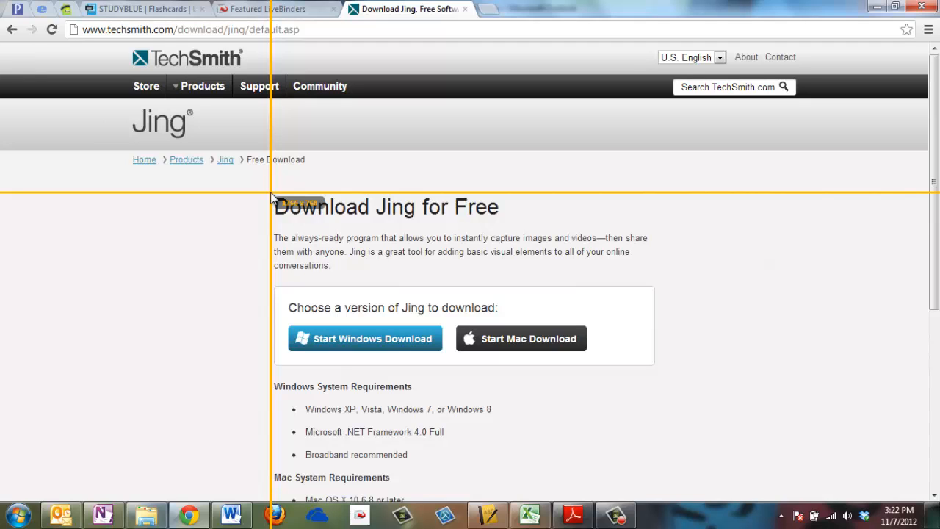
drag(271, 192, 672, 284)
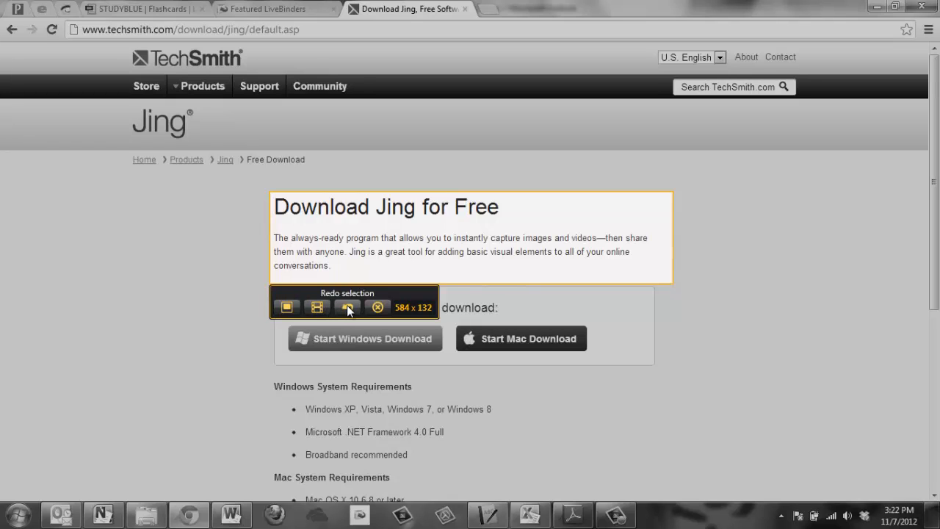
- Capture the region as an image and rename it 'image 1'
click(287, 308)
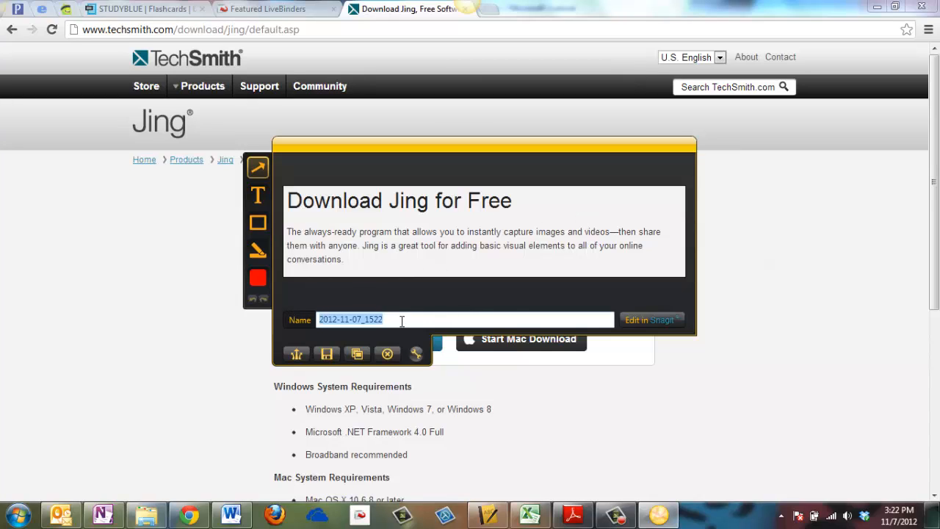
text(image 1)
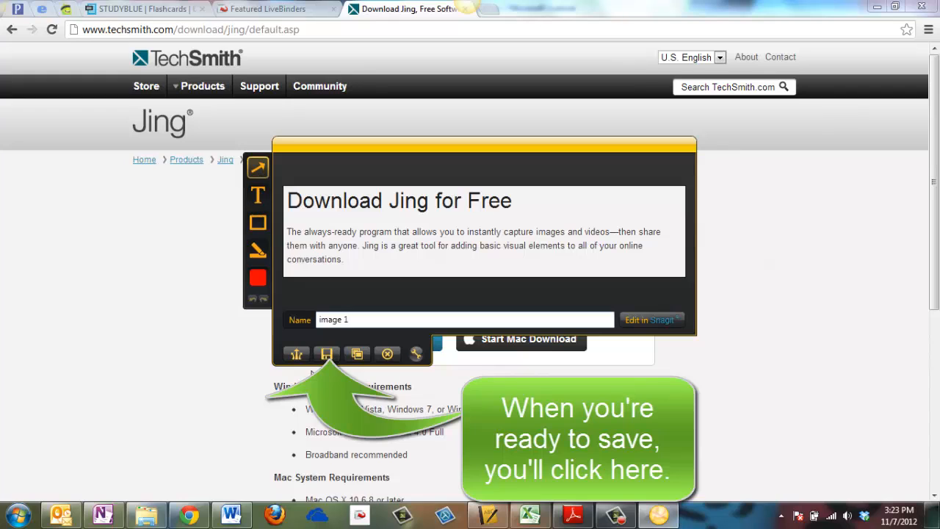
- Save the capture as image_1 in a new 'tech handout' folder on the Desktop
click(327, 354)
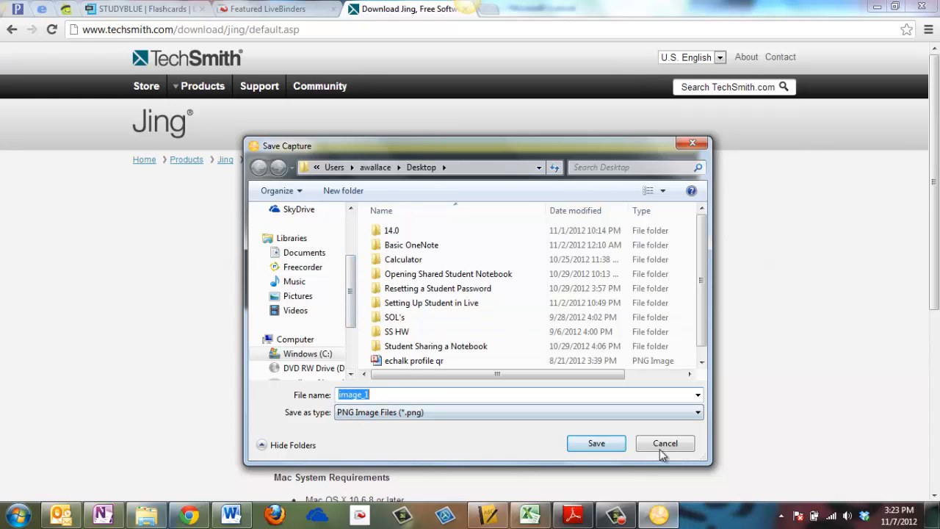
drag(354, 314, 341, 246)
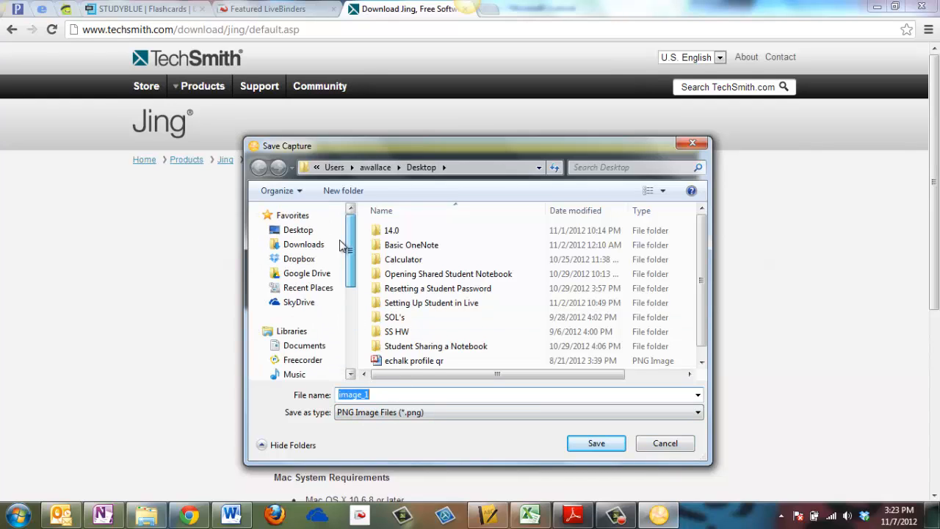
click(298, 229)
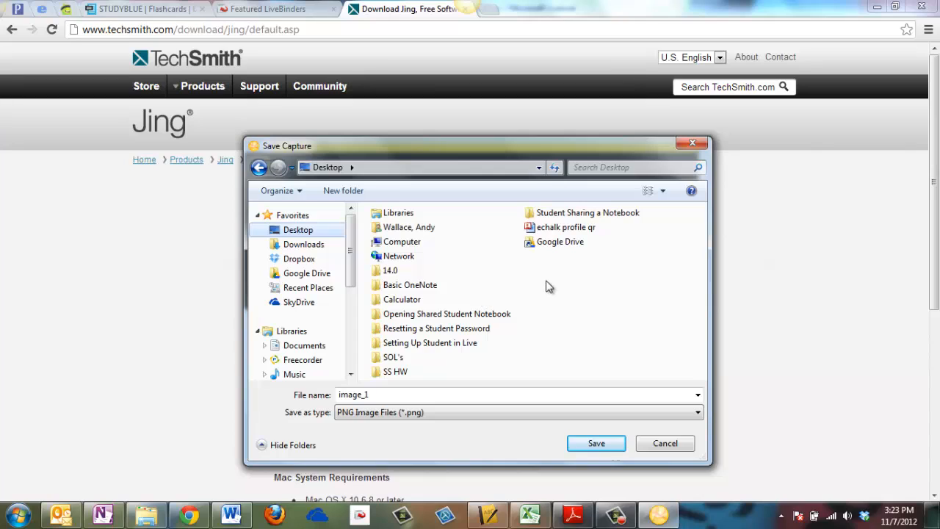
click(343, 191)
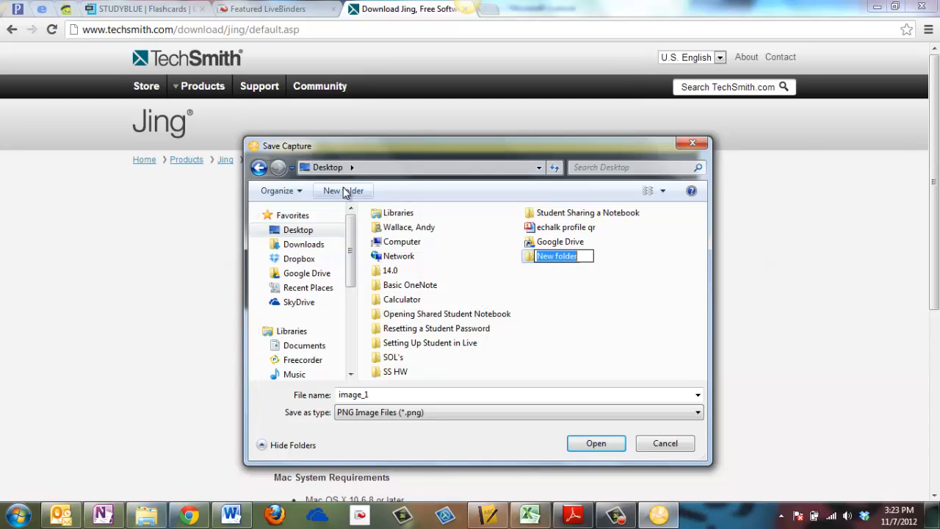
text(tech handout)
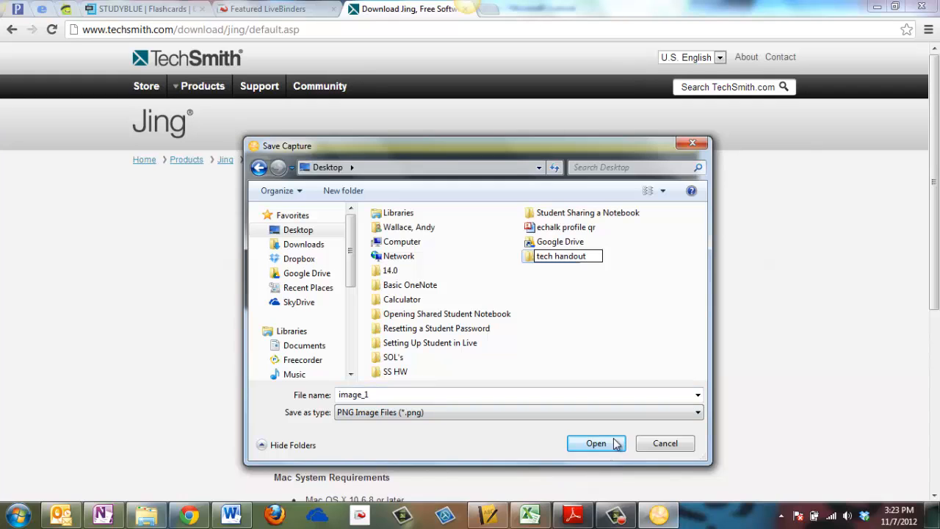
click(588, 443)
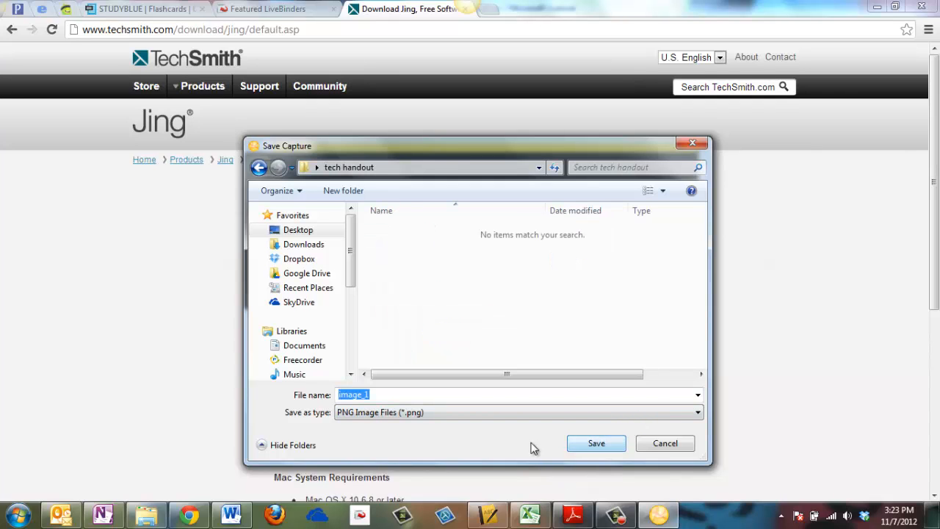
click(594, 443)
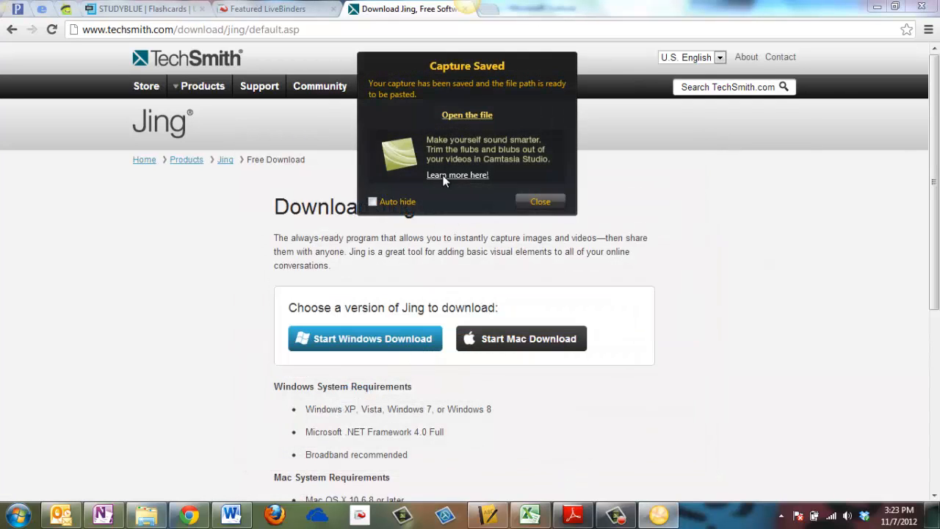
- Close Jing's Capture Saved notice
click(534, 206)
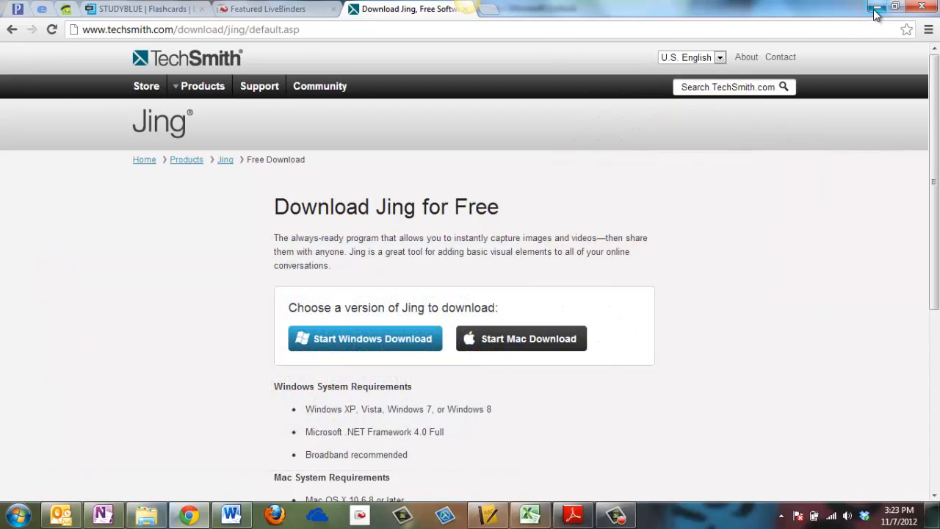
- Minimize the browser, email, notebook and disc windows and bring Word forward
click(877, 7)
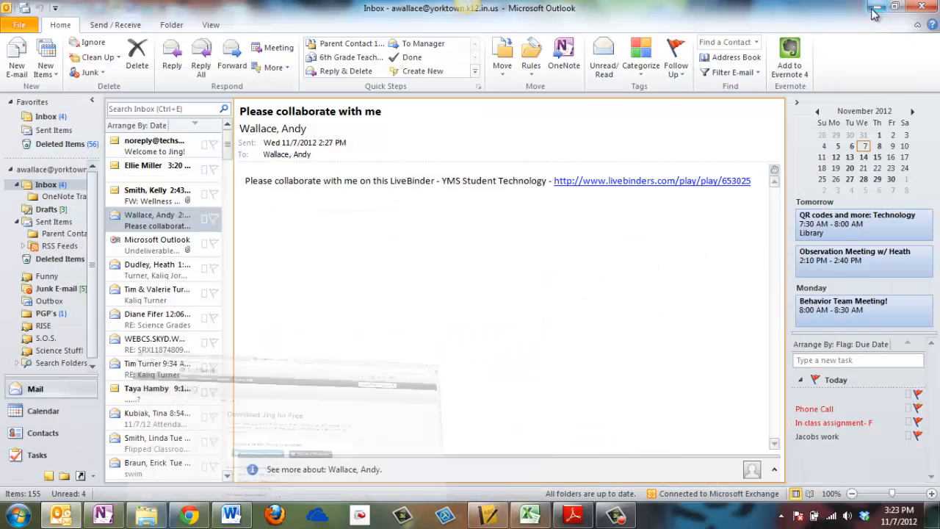
click(877, 8)
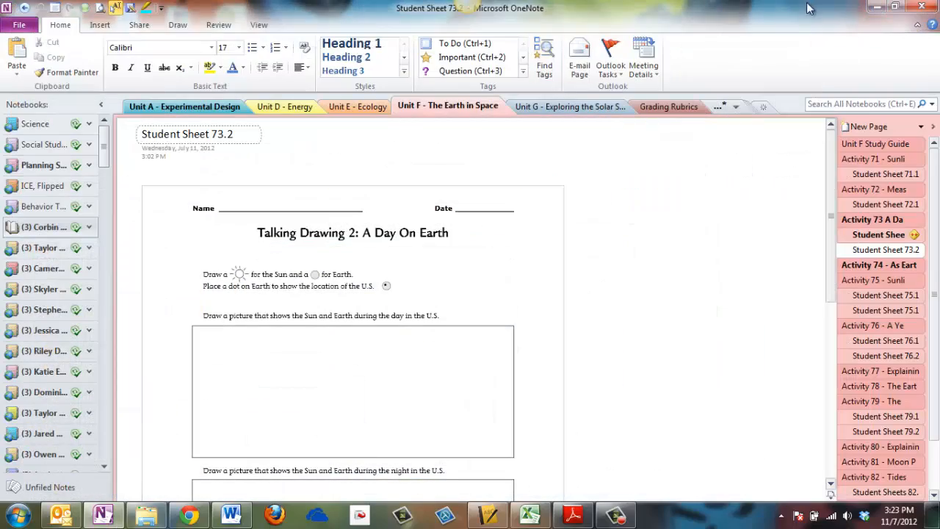
click(878, 7)
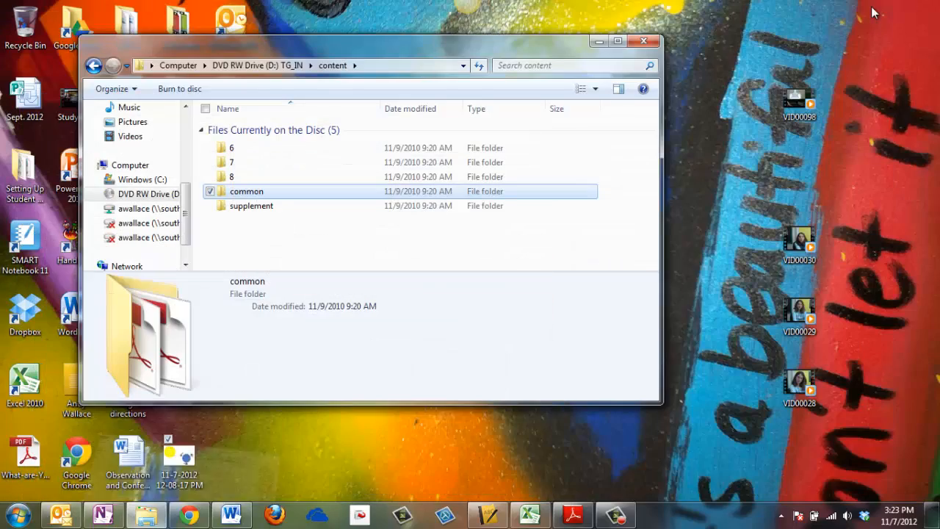
click(598, 41)
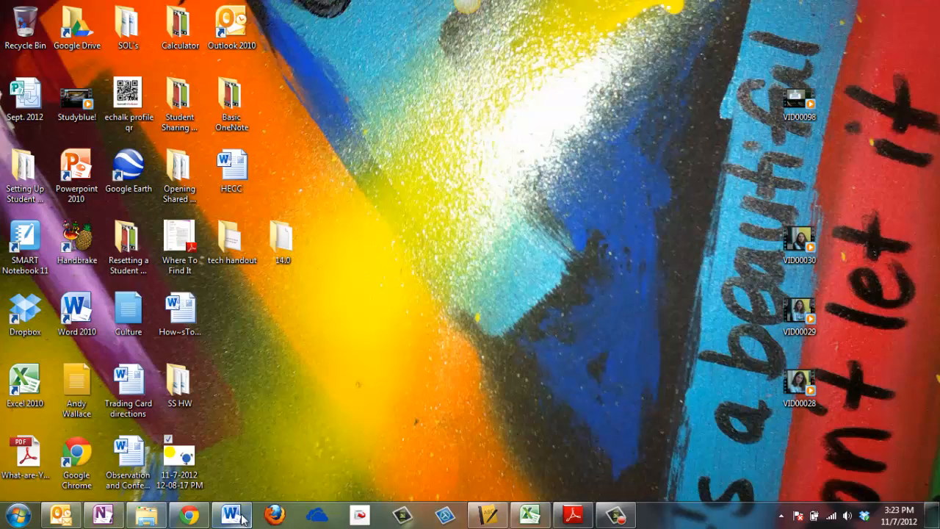
click(231, 517)
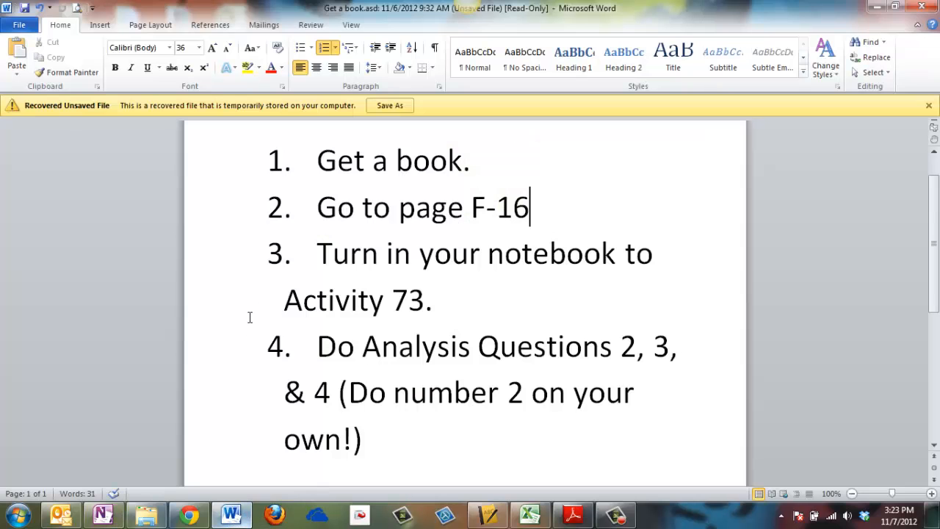
- Create a new blank Word document and insert a 2 x 8 table
click(24, 30)
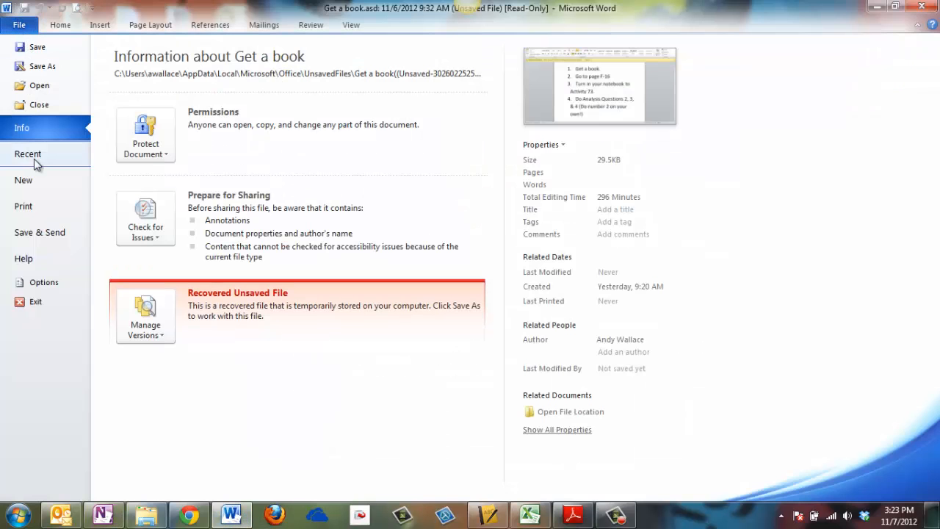
click(35, 182)
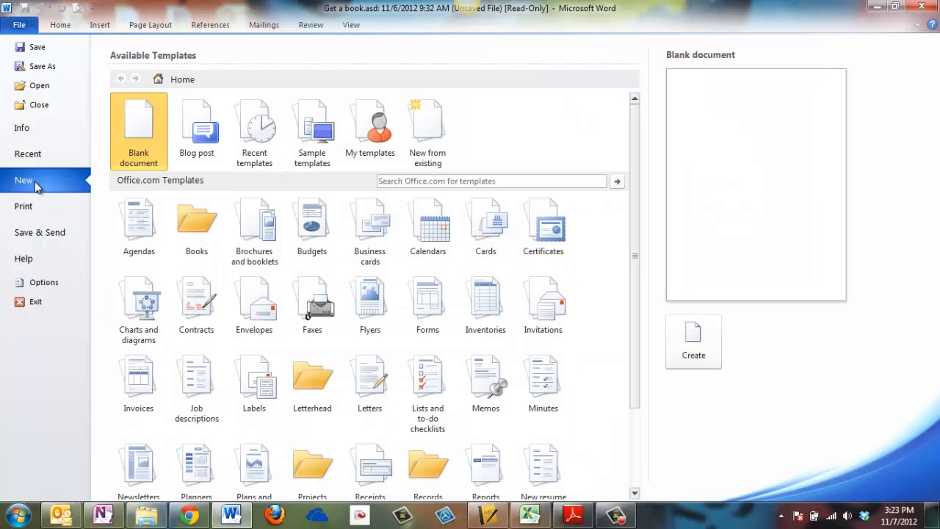
double_click(142, 130)
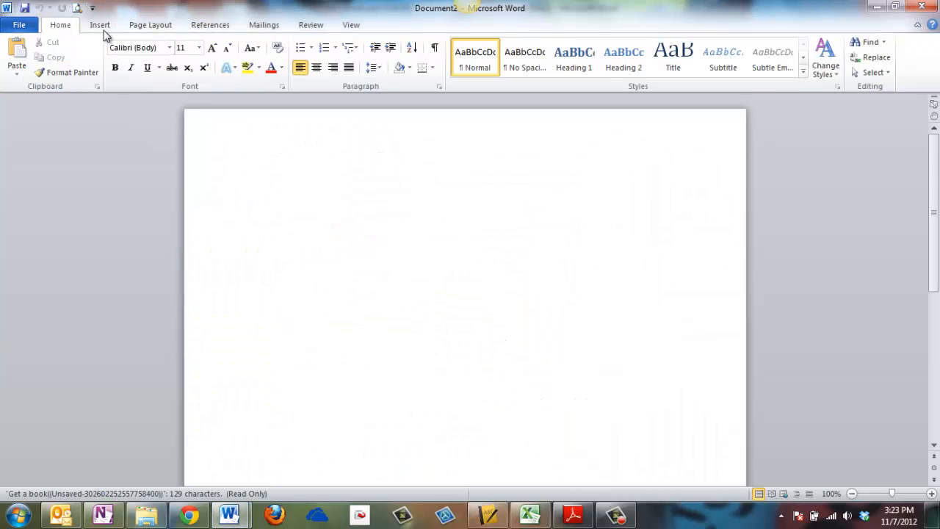
click(101, 25)
click(108, 59)
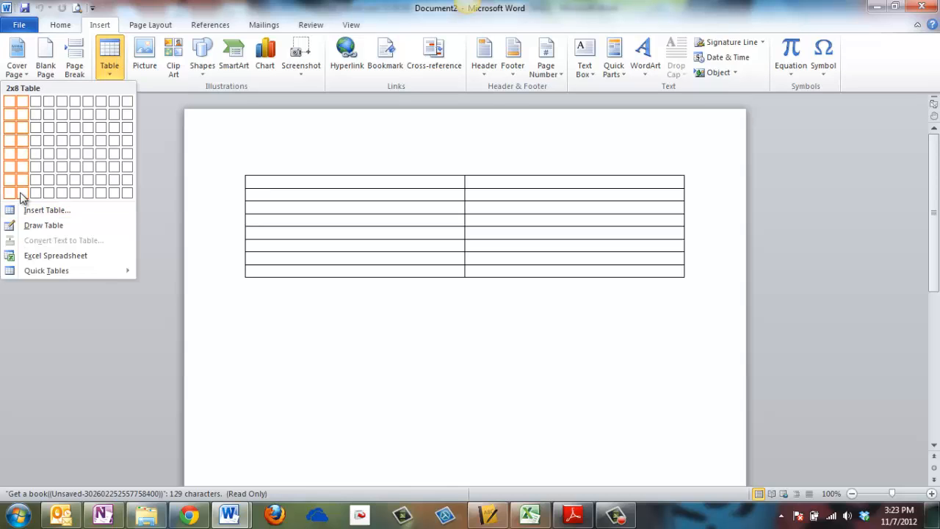
click(20, 197)
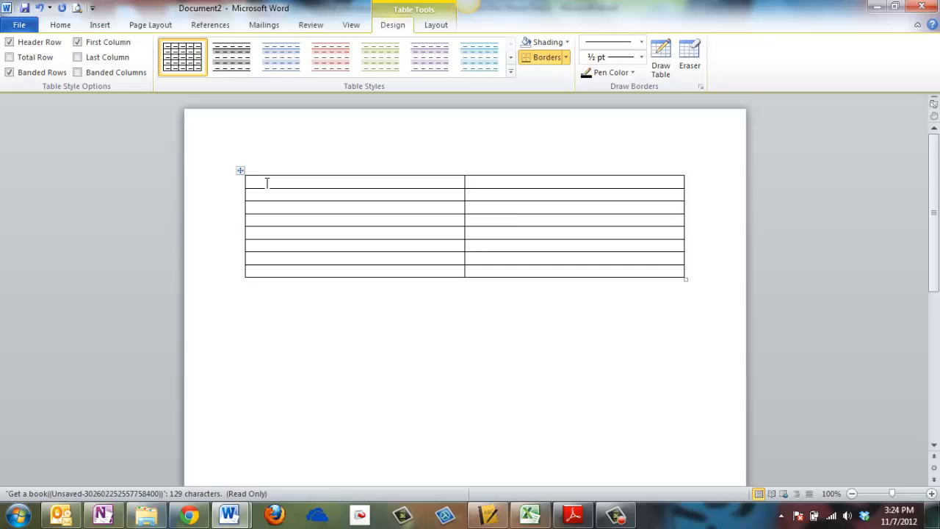
- Type '1. Go to techsmith.com' in the first cell and move to the cell beside it
text(1. Go to techsmith.com)
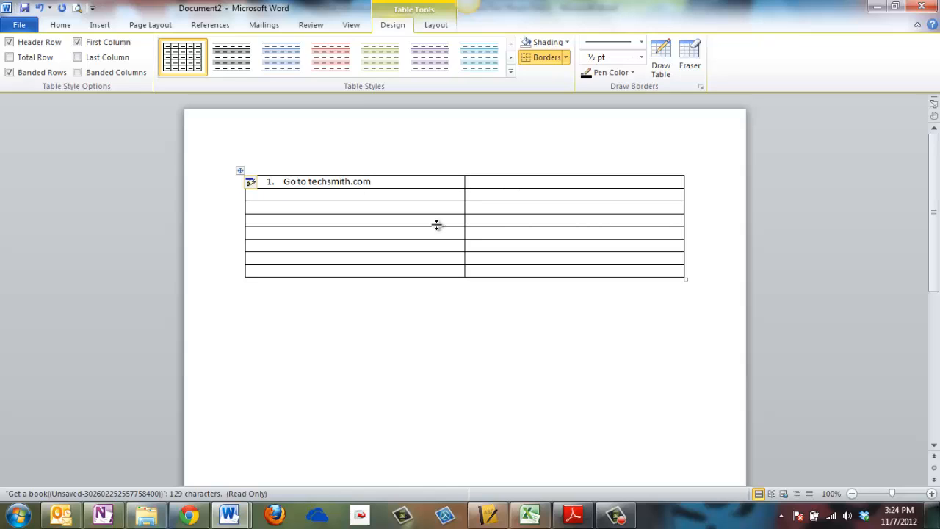
key(Tab)
click(100, 25)
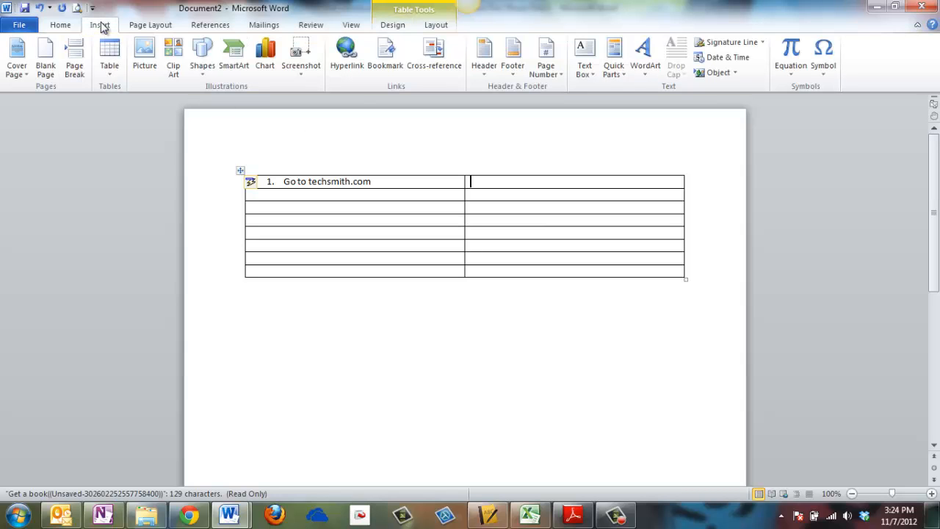
- Insert image_1 from Desktop > tech handout into the cell beside step 1
click(147, 49)
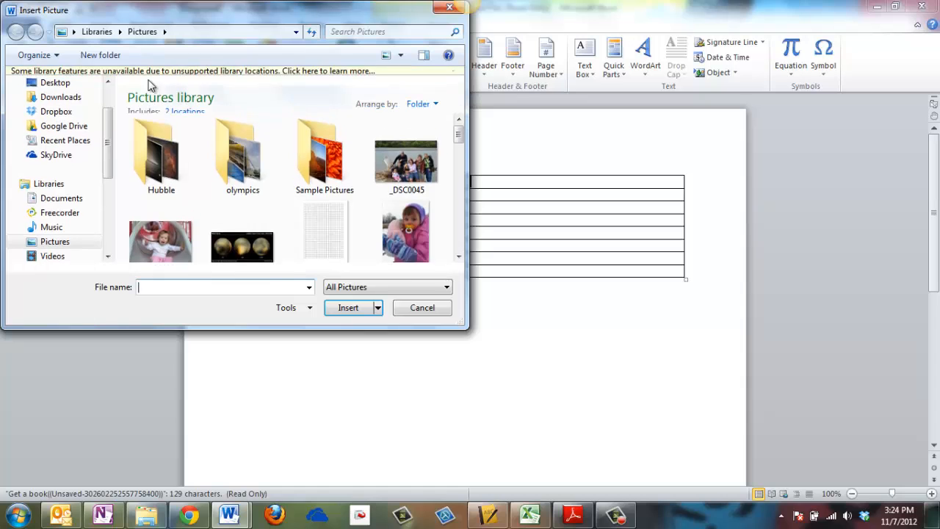
click(59, 93)
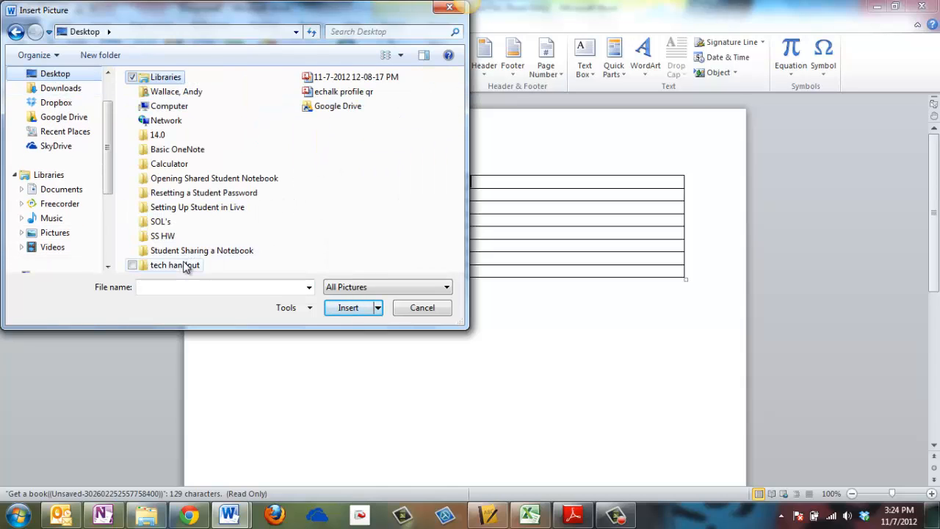
double_click(183, 266)
click(163, 102)
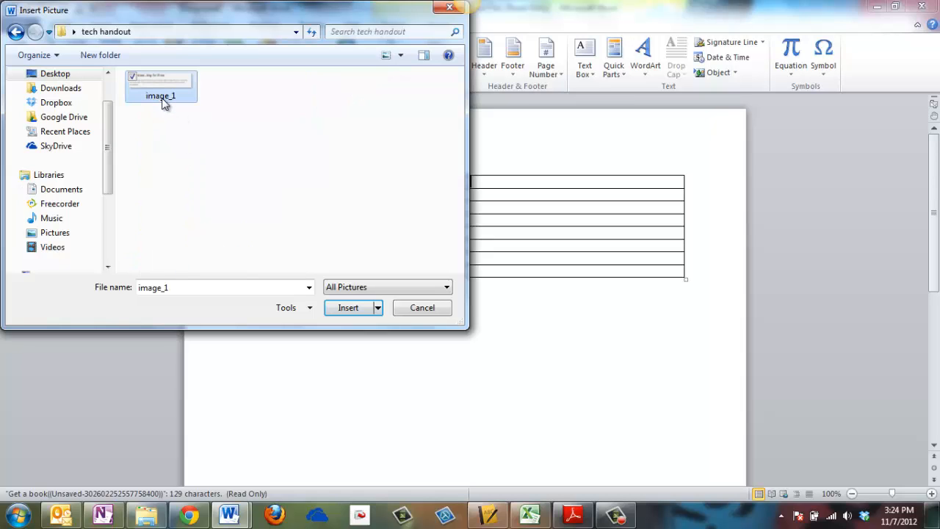
click(351, 308)
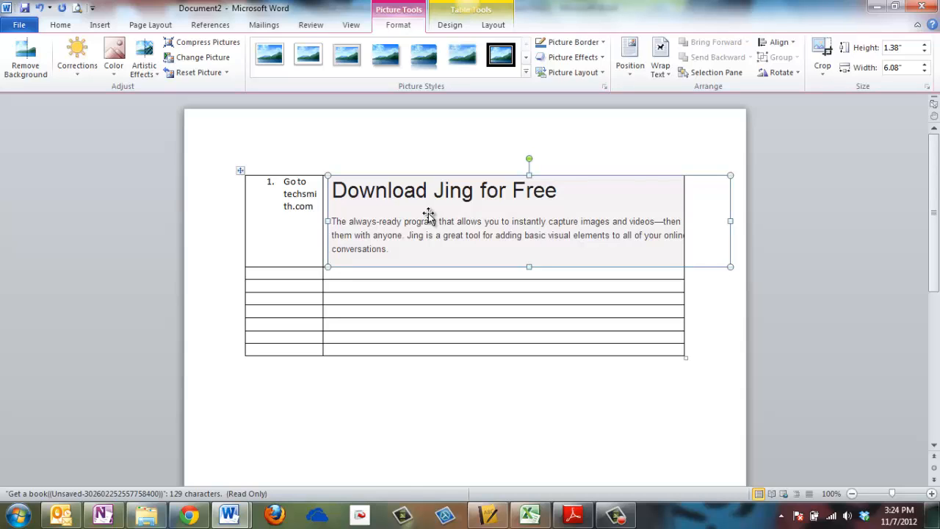
- Centre the step text in its cell and give the page Narrow margins
click(264, 198)
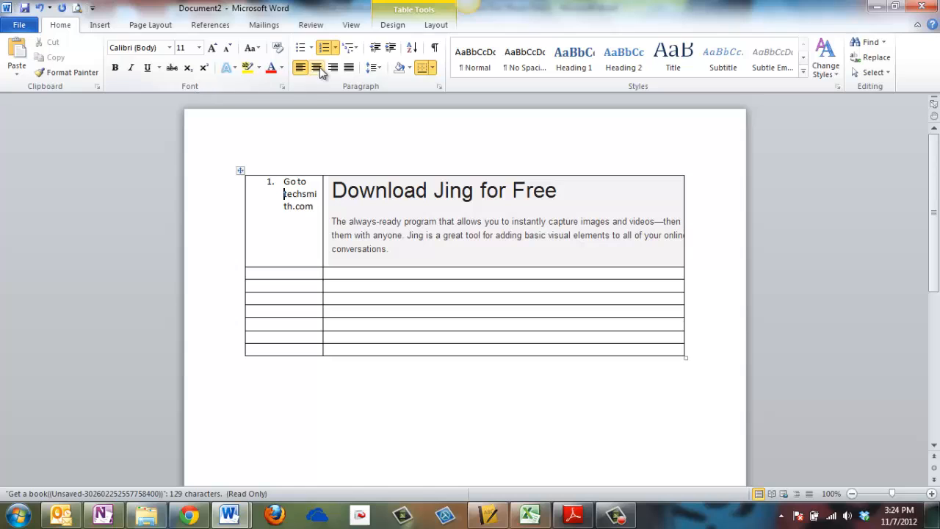
click(317, 67)
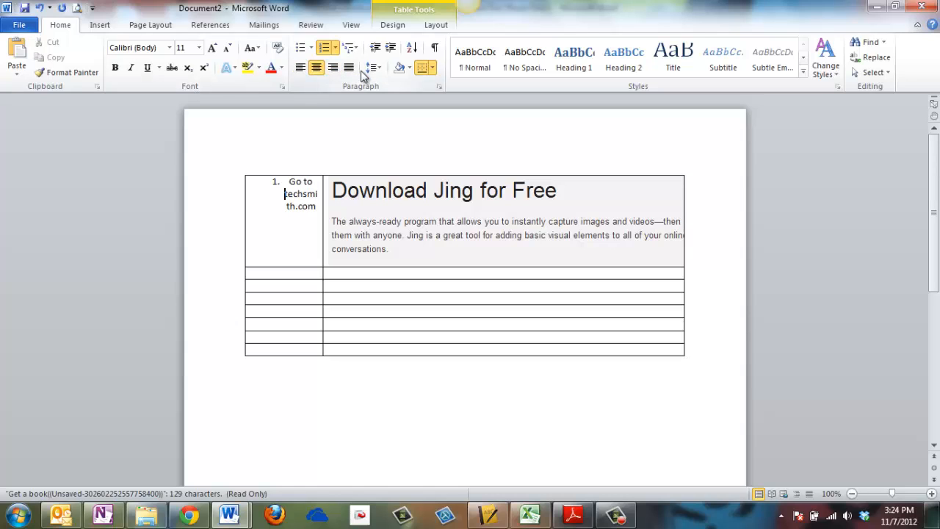
click(288, 194)
click(149, 26)
click(101, 59)
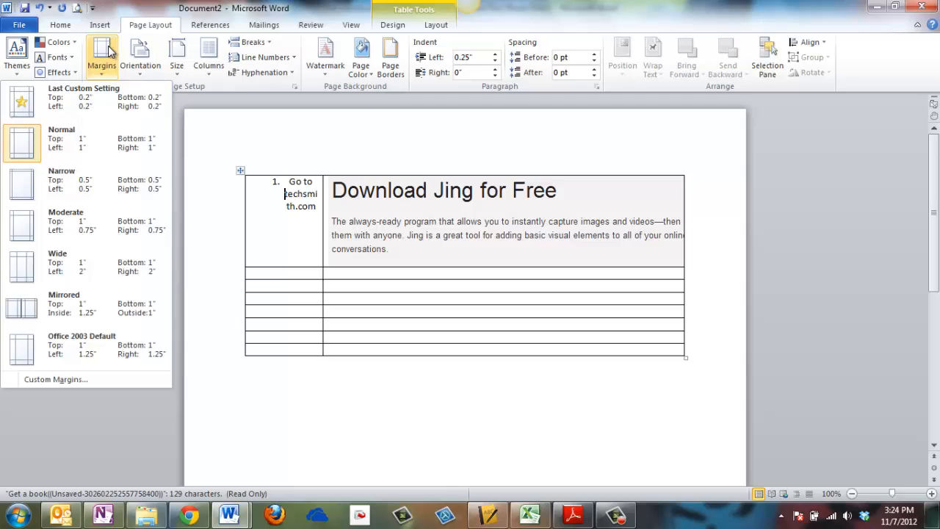
click(74, 187)
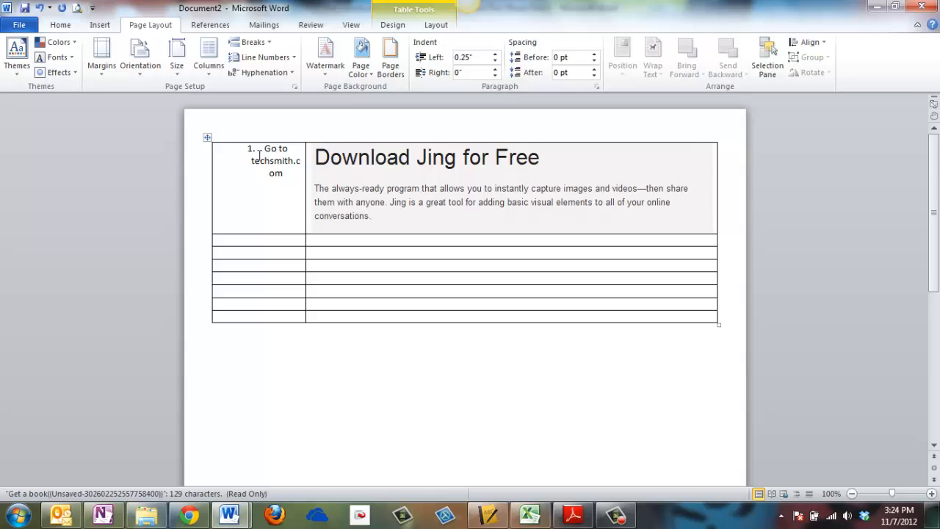
- Remove the numbering and indent from 'Go to techsmith.com', then select the bottom-left table cell
key(BackSpace)
key(BackSpace)
key(BackSpace)
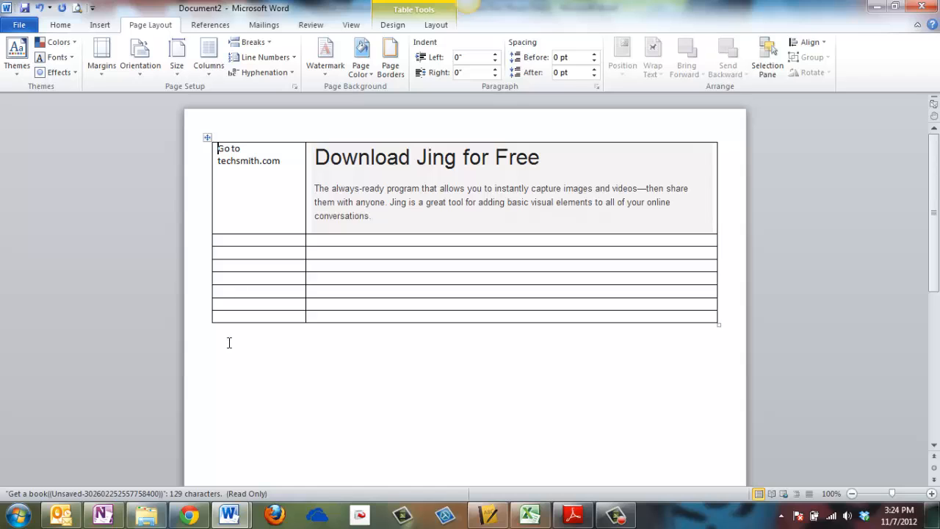
click(212, 320)
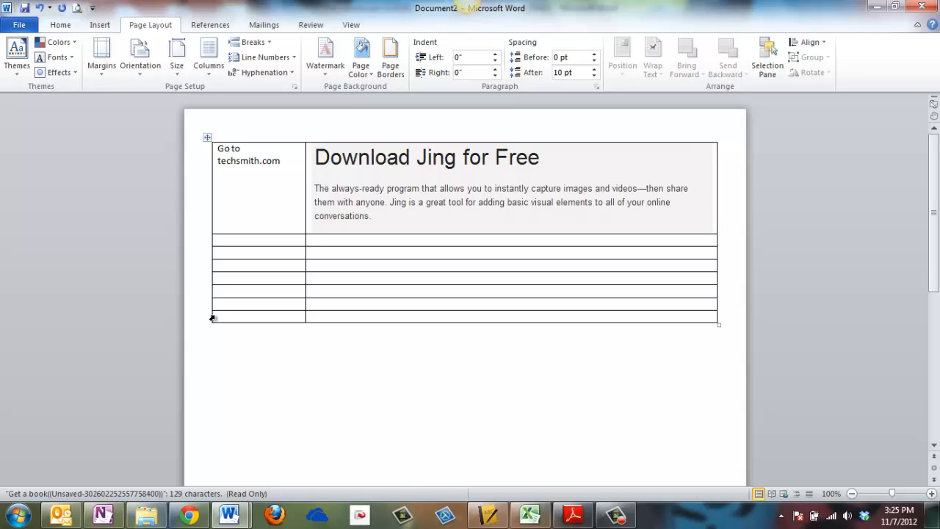
click(213, 317)
- Insert two new rows below the table's last row, one after the other
right_click(215, 319)
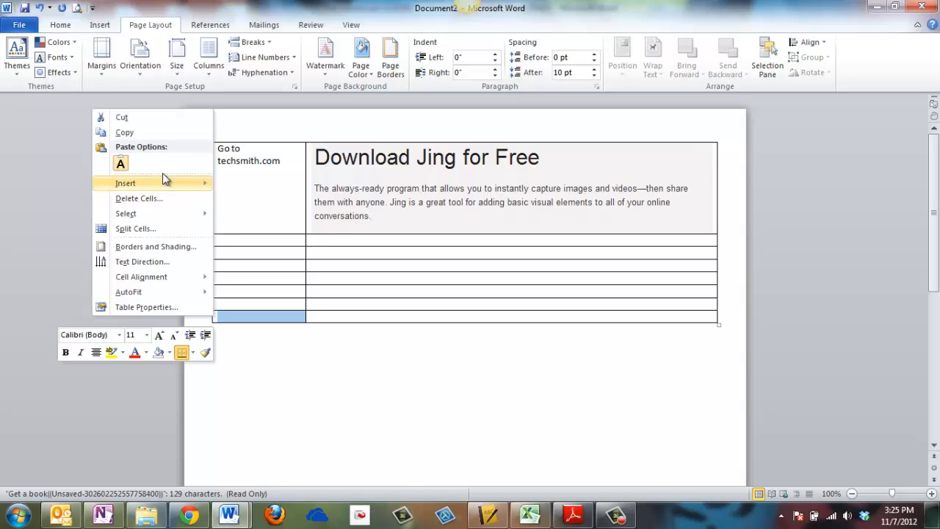
mouse_move(169, 186)
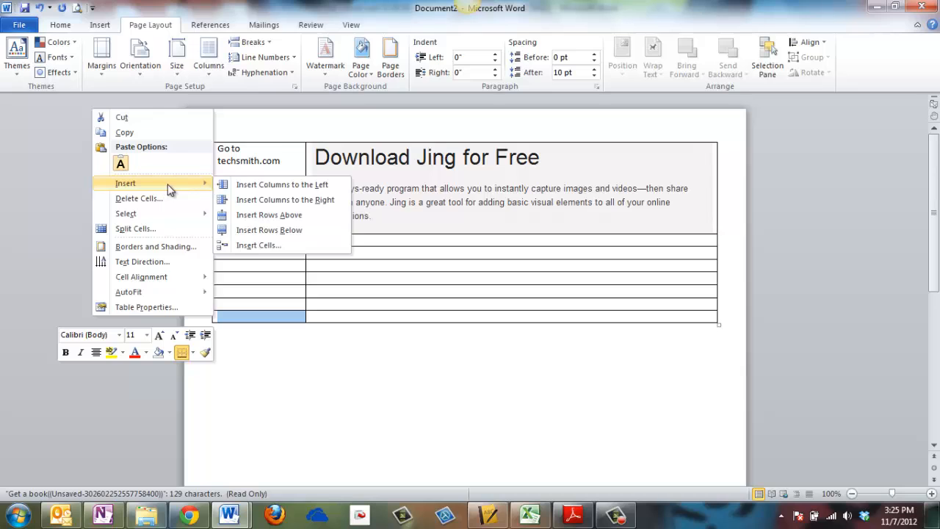
click(274, 230)
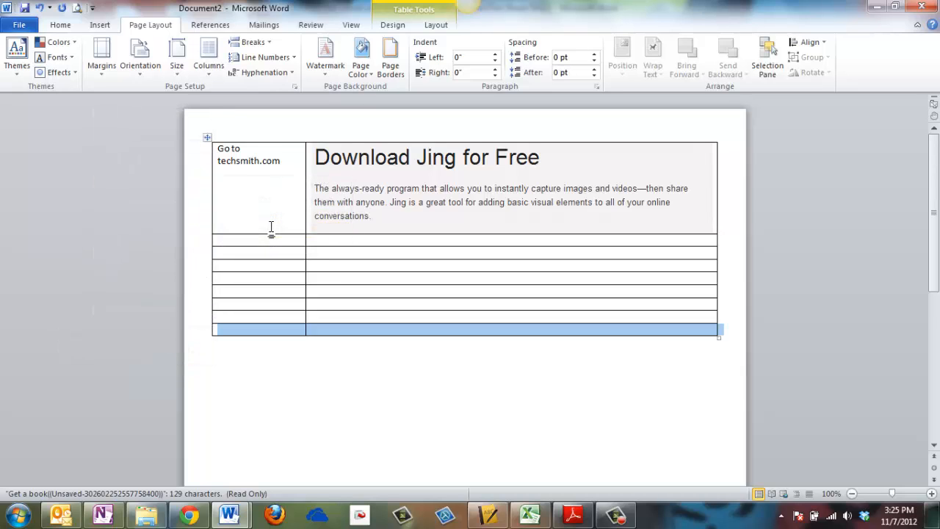
right_click(212, 329)
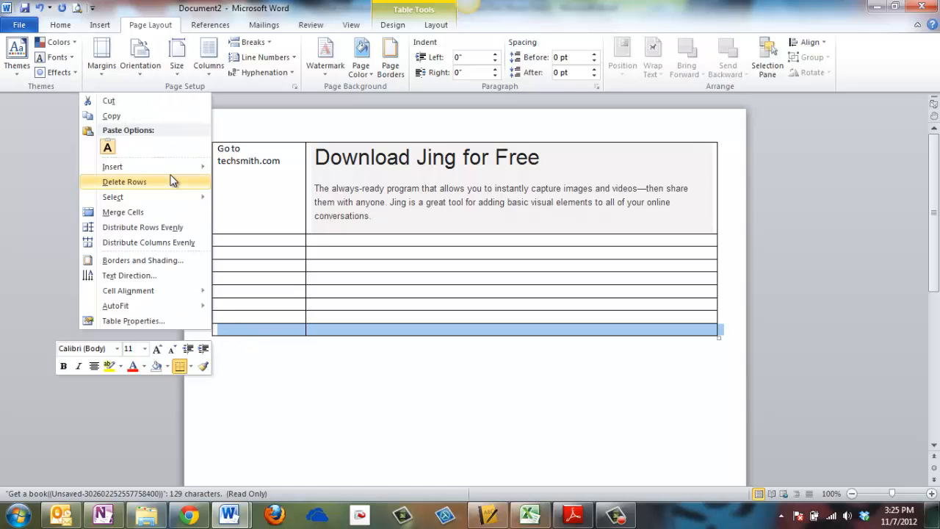
mouse_move(173, 169)
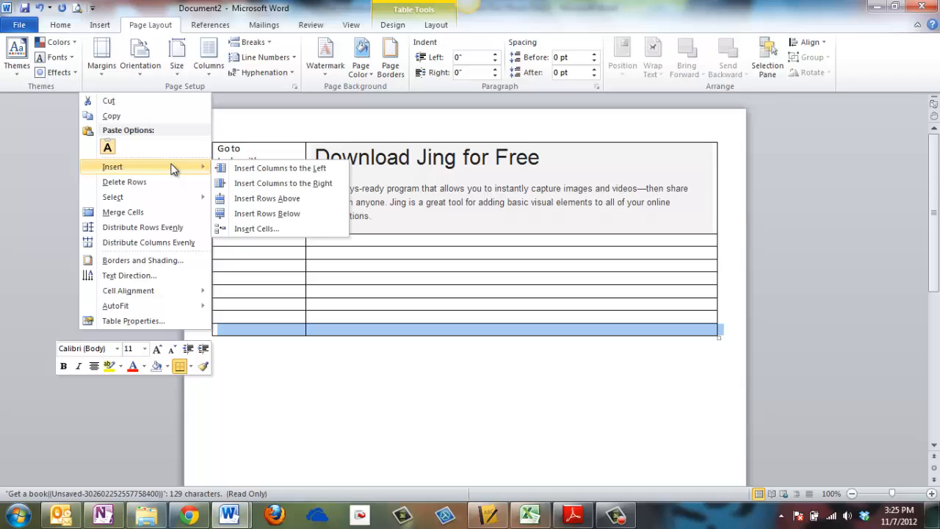
click(259, 214)
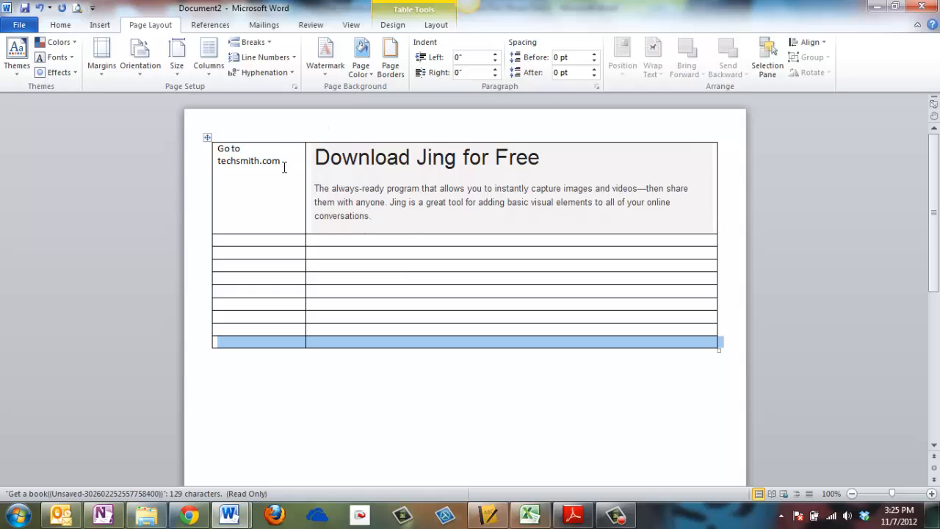
click(210, 26)
click(135, 28)
click(104, 25)
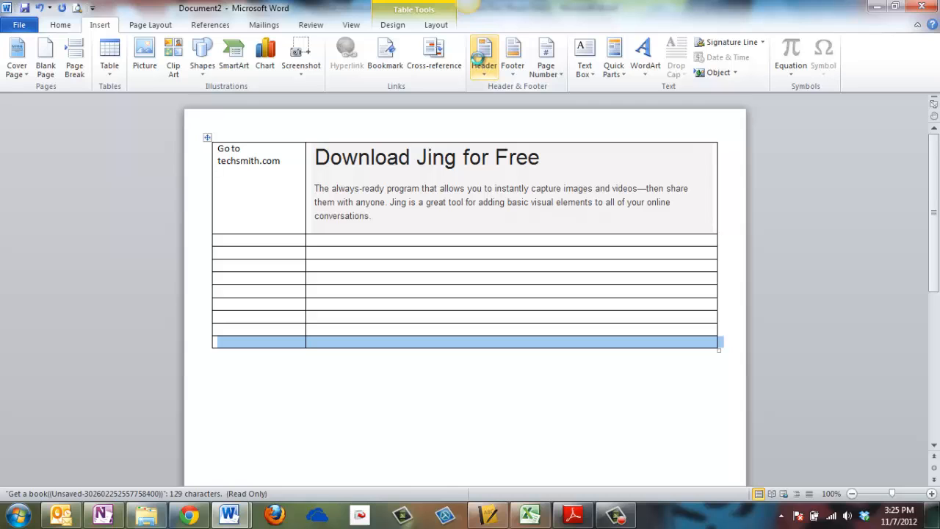
- Add a blank page header reading 'Techsmith handout', sized 18 pt and centred
click(479, 59)
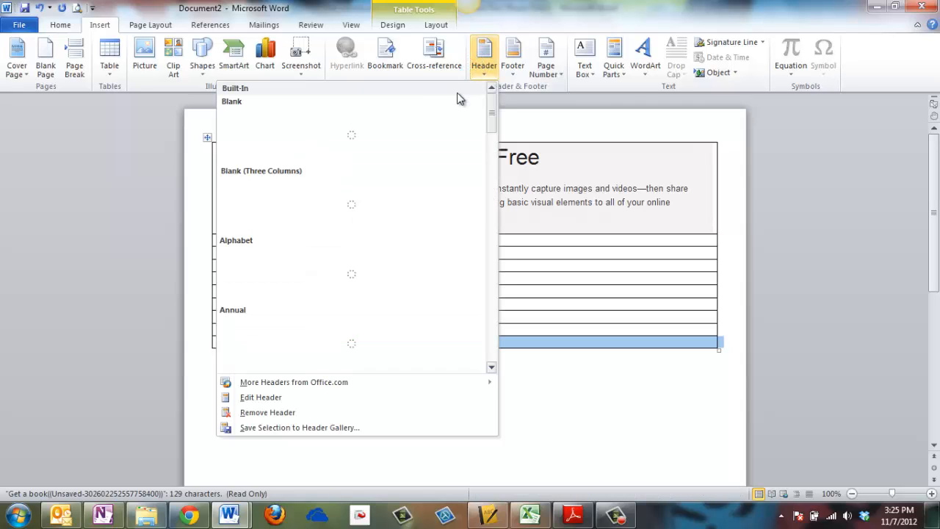
click(371, 139)
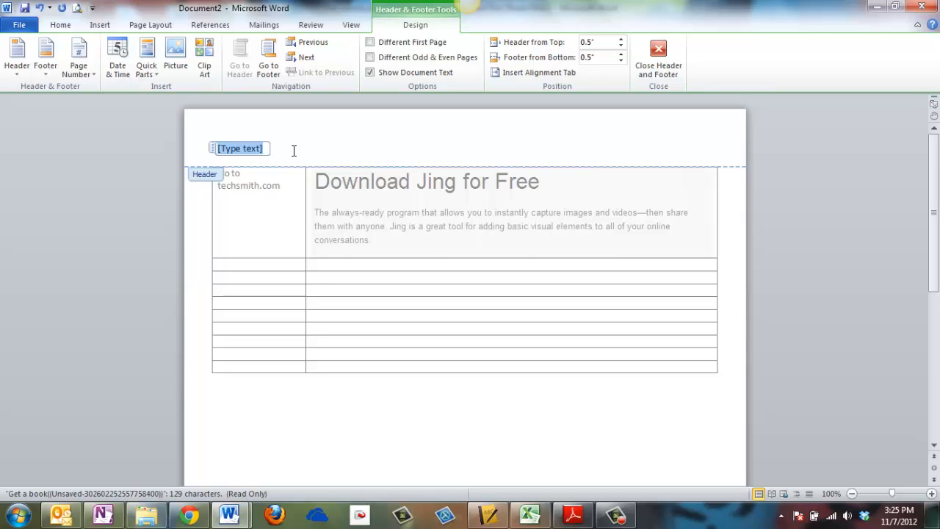
text(Techsmith handout)
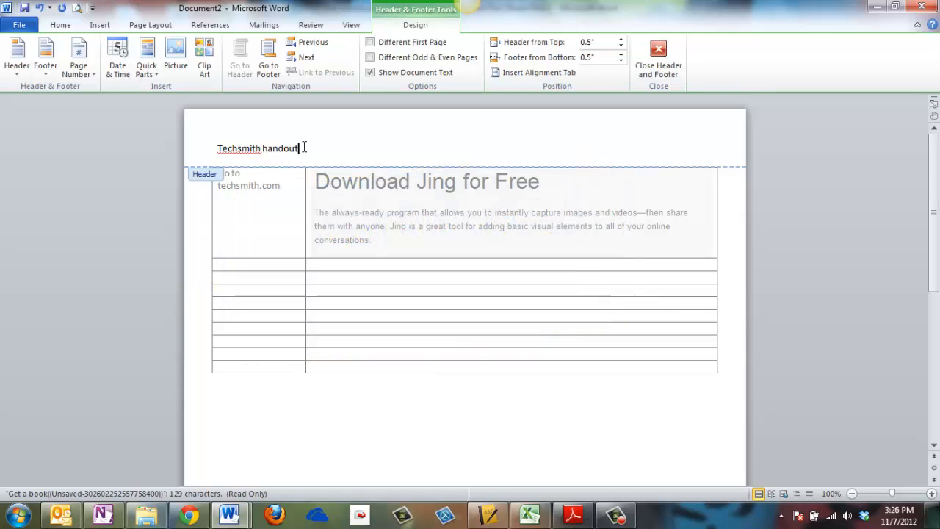
drag(281, 147, 205, 151)
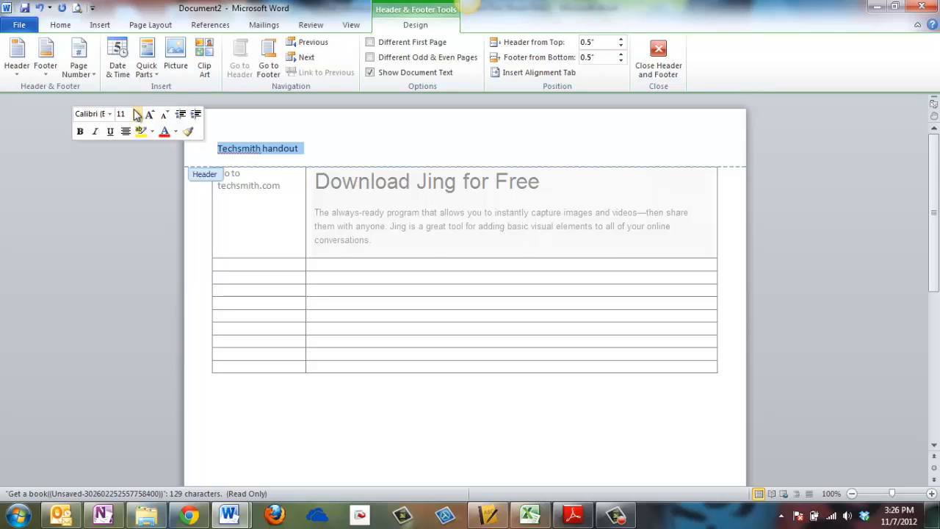
click(137, 114)
click(123, 211)
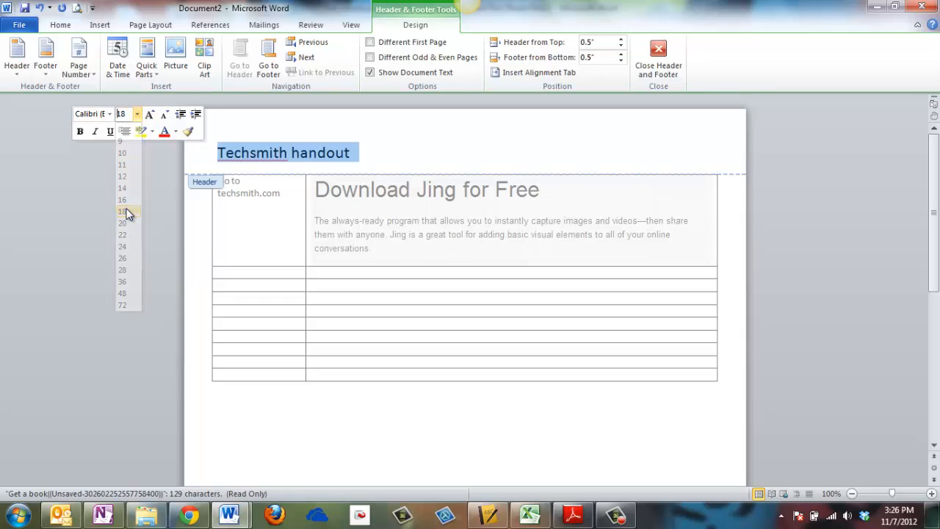
click(60, 24)
click(317, 67)
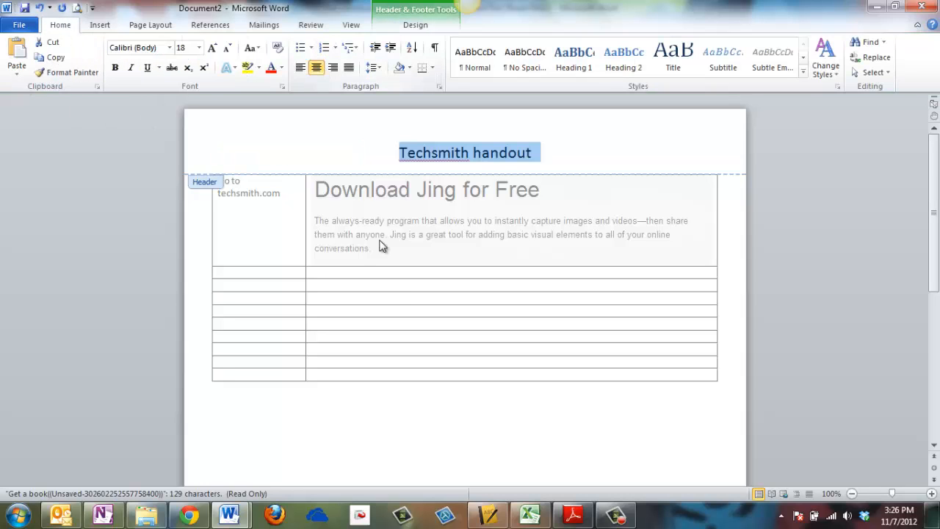
click(576, 143)
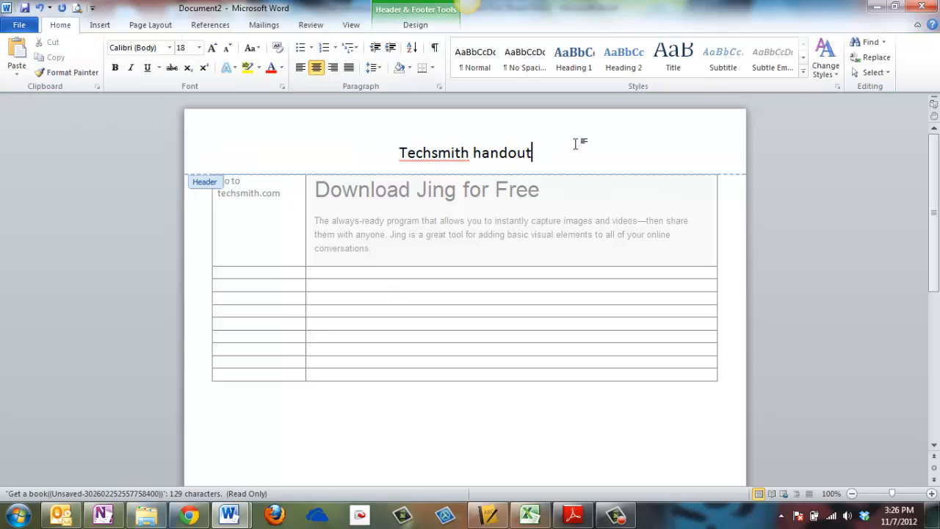
double_click(297, 269)
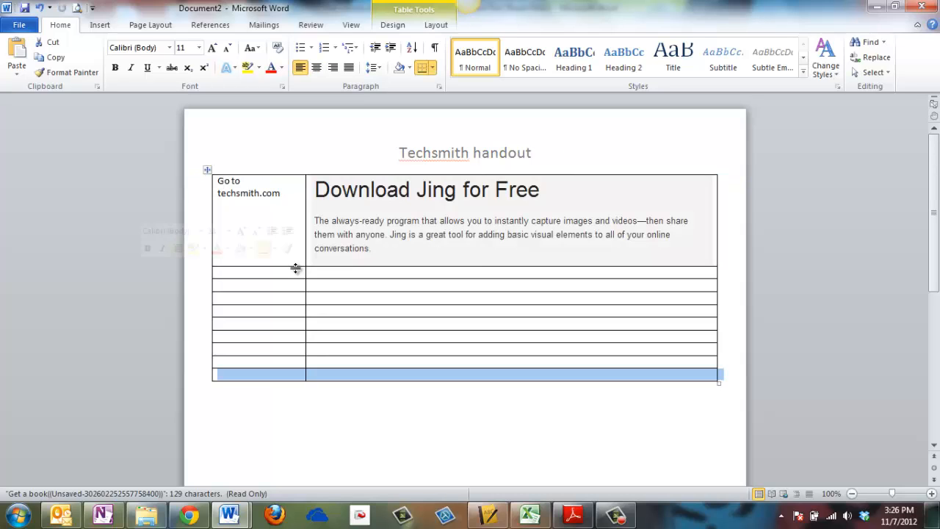
click(273, 275)
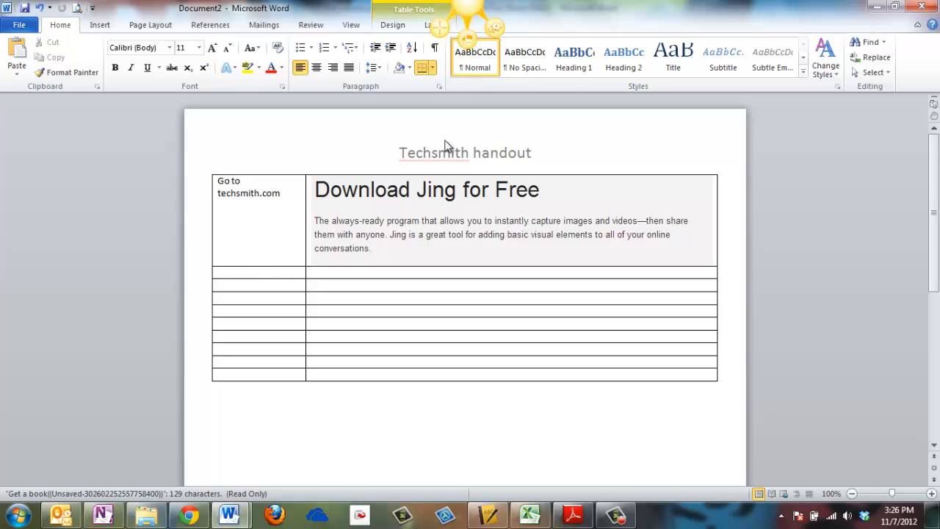
click(439, 27)
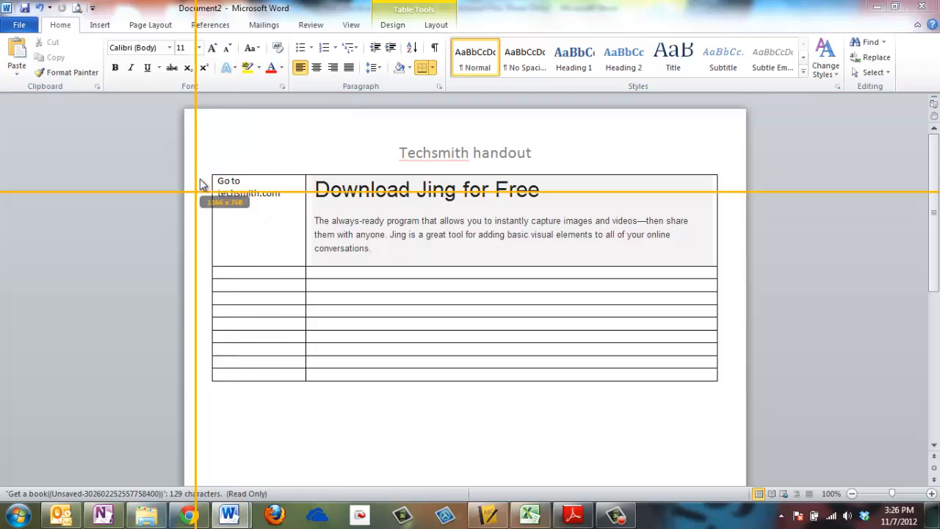
drag(203, 159, 524, 274)
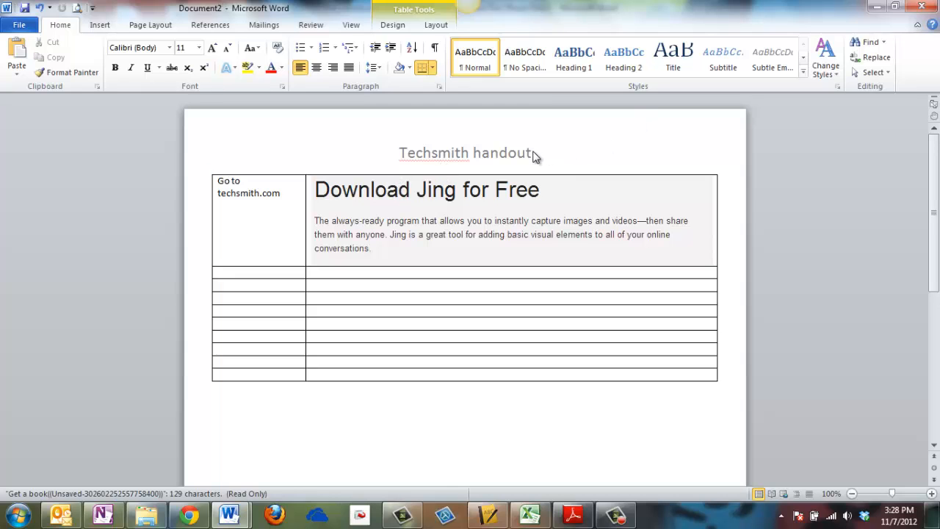
- Save the handout as Word document 'Go to techsmith' in the Desktop's tech handout folder
click(26, 28)
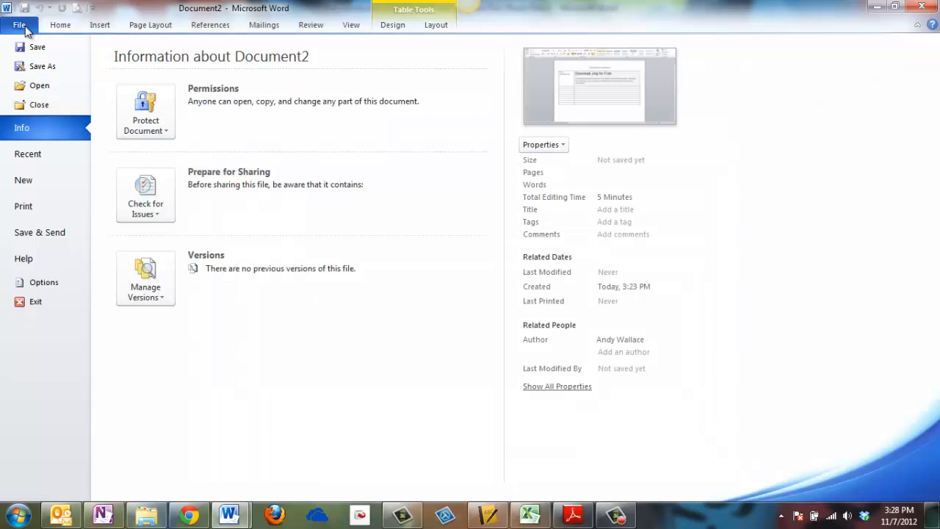
click(28, 67)
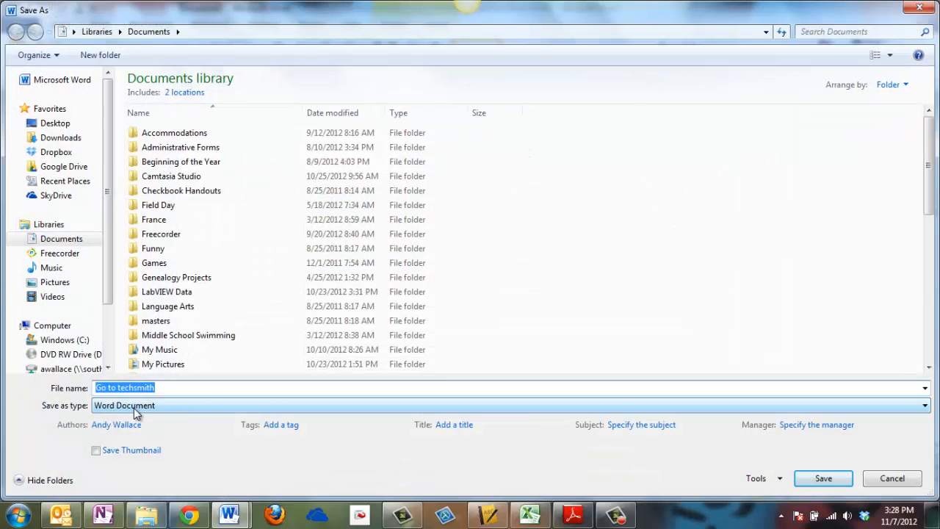
click(150, 409)
click(150, 409)
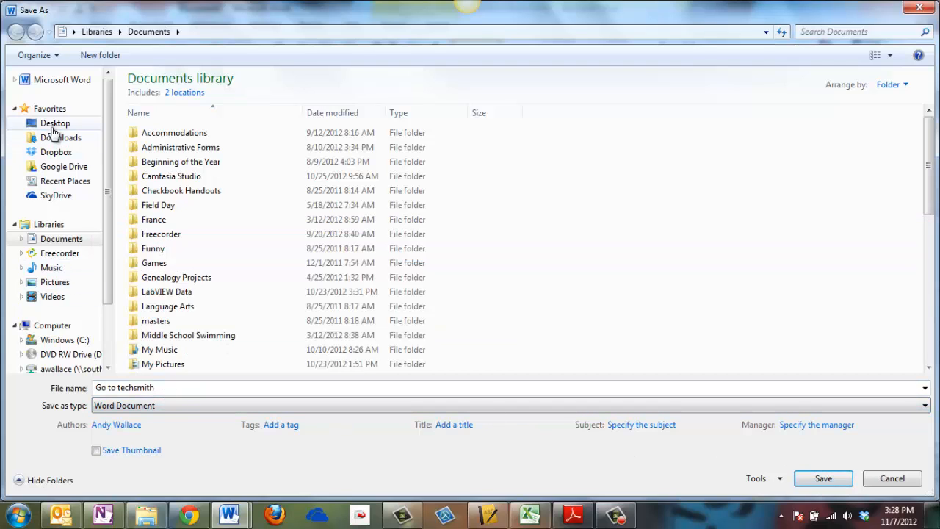
click(55, 125)
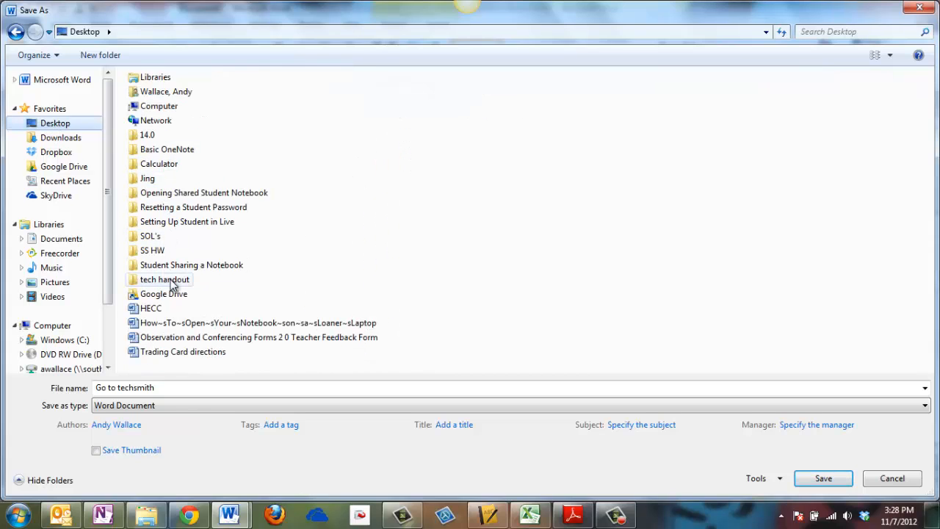
double_click(172, 282)
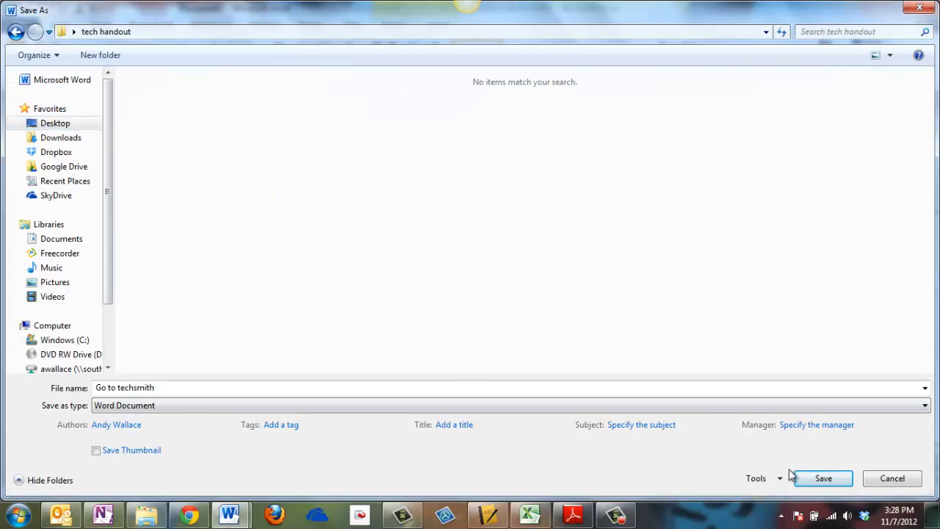
click(811, 478)
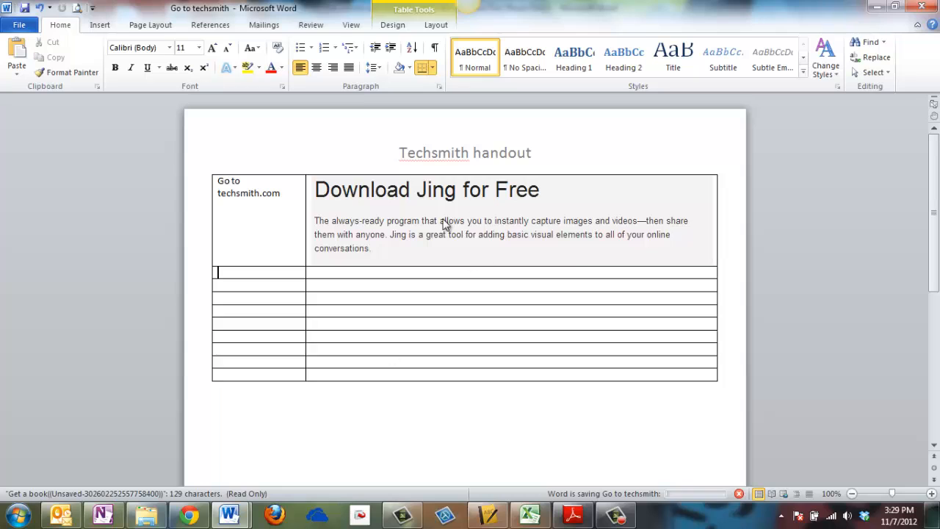
- Save a PDF copy 'Go to techsmith.pdf' in the same folder and close the Adobe Reader preview
click(19, 26)
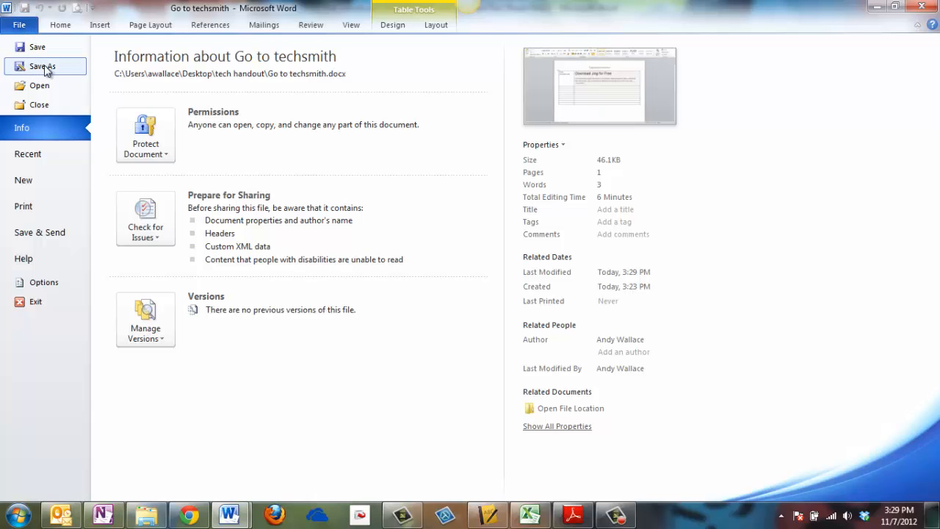
click(42, 67)
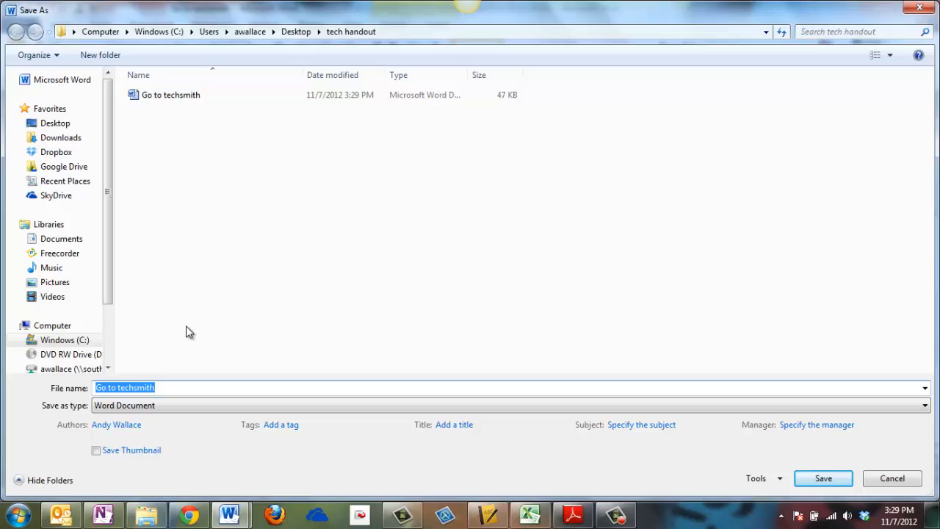
click(201, 404)
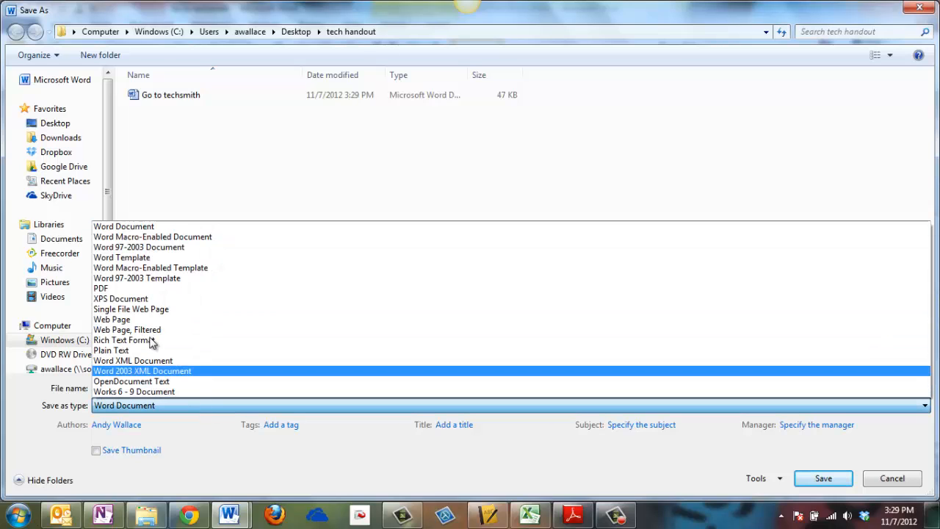
click(121, 288)
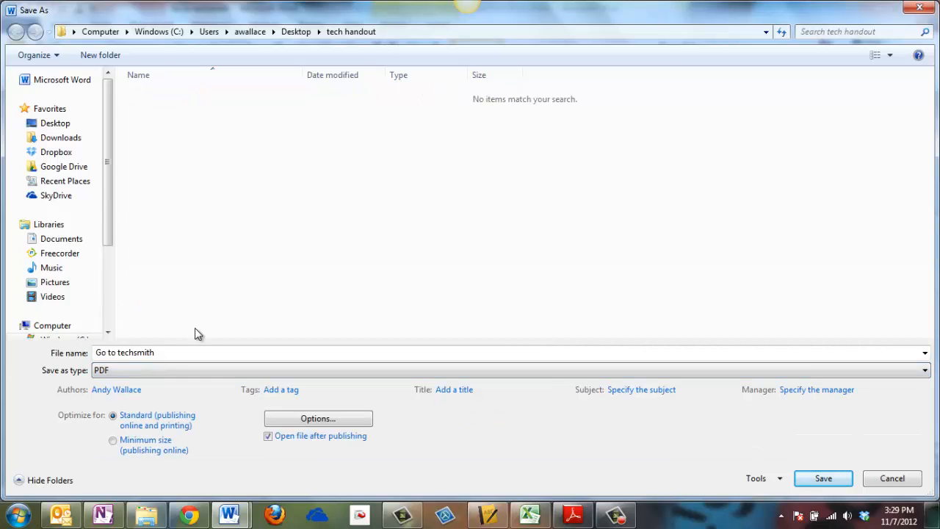
click(818, 478)
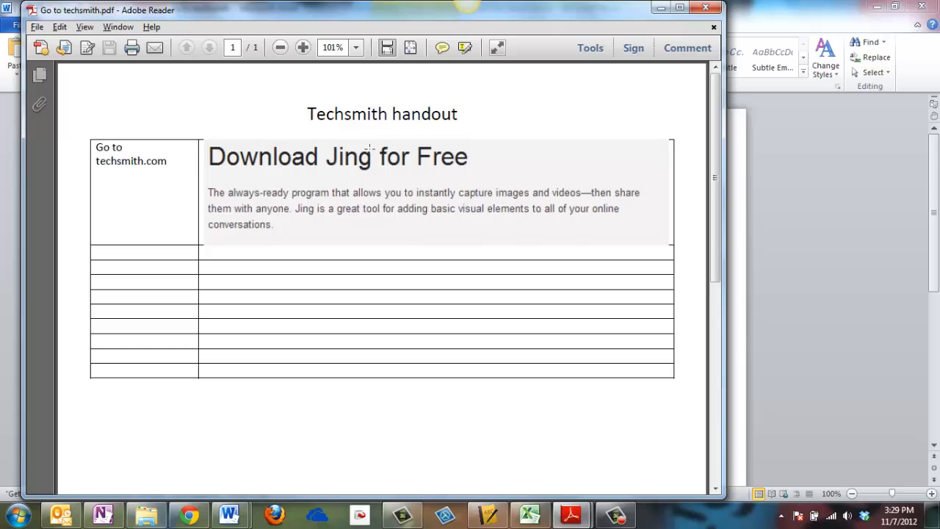
click(714, 9)
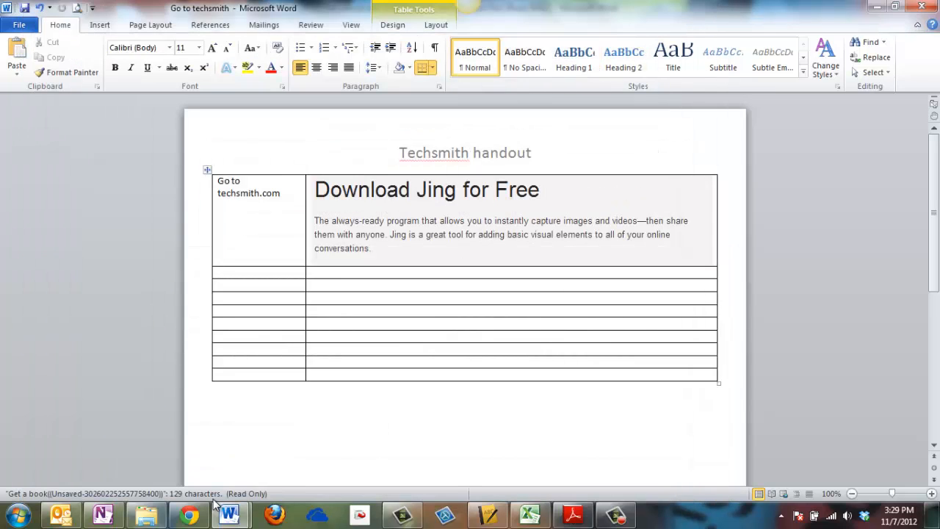
- In Chrome, go from the Featured LiveBinders tab to the LiveBinders Sign Up page
click(189, 515)
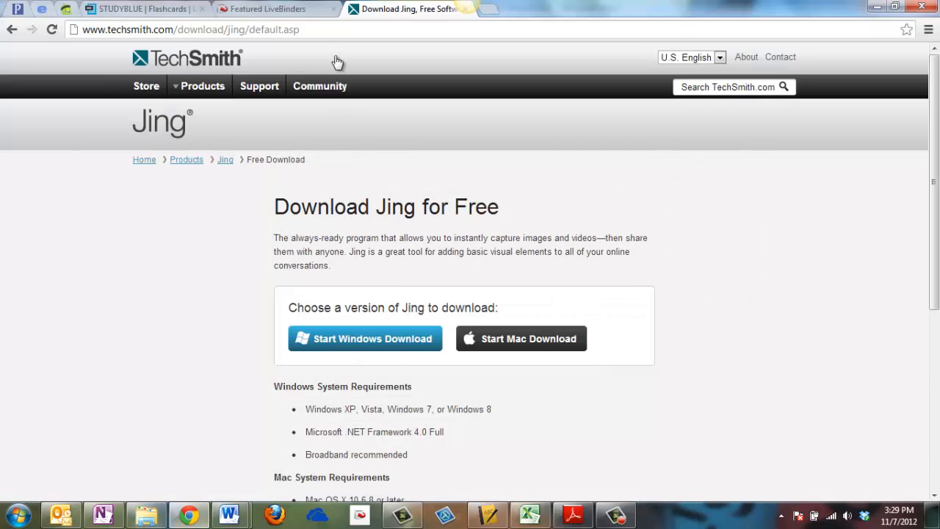
click(291, 12)
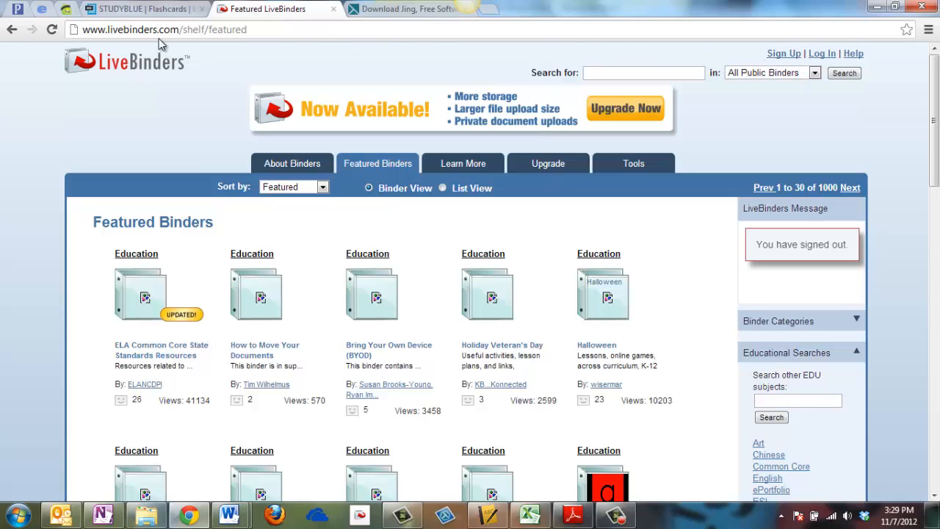
click(779, 58)
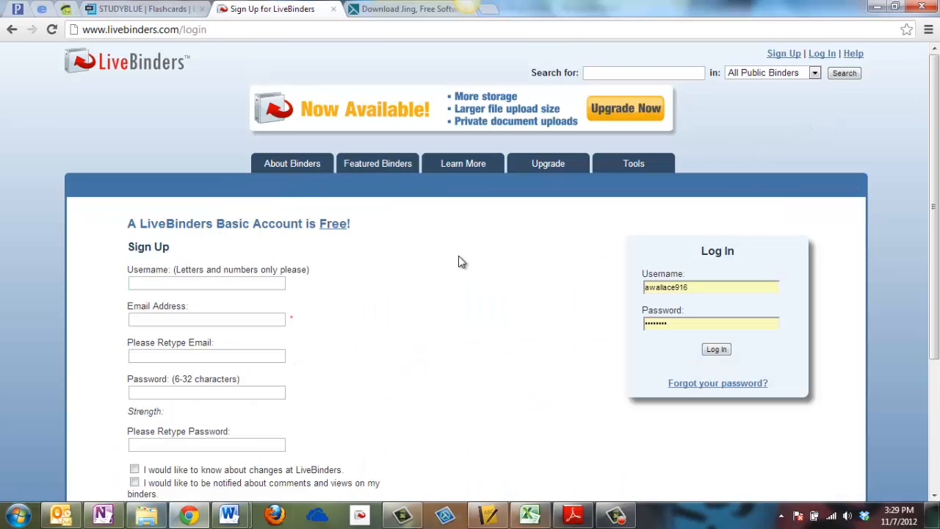
- Dismiss the Windows colour-scheme warning and bring up the 'Please collaborate with me' email in Outlook
scroll(459, 262, down, 1)
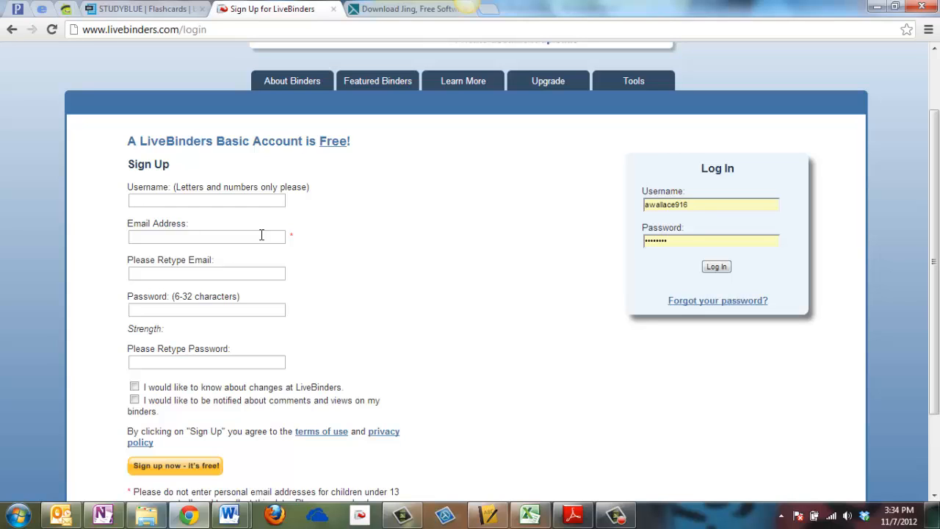
drag(933, 169, 935, 110)
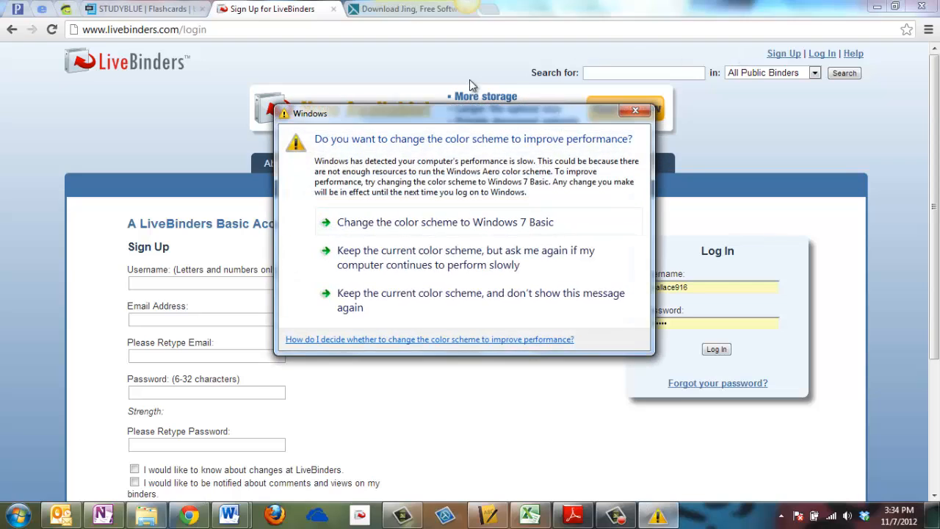
click(630, 111)
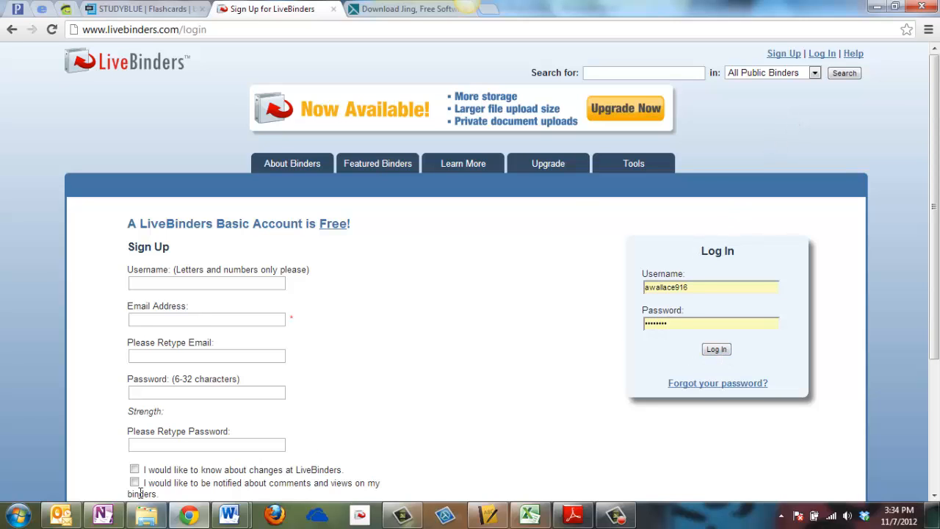
click(69, 516)
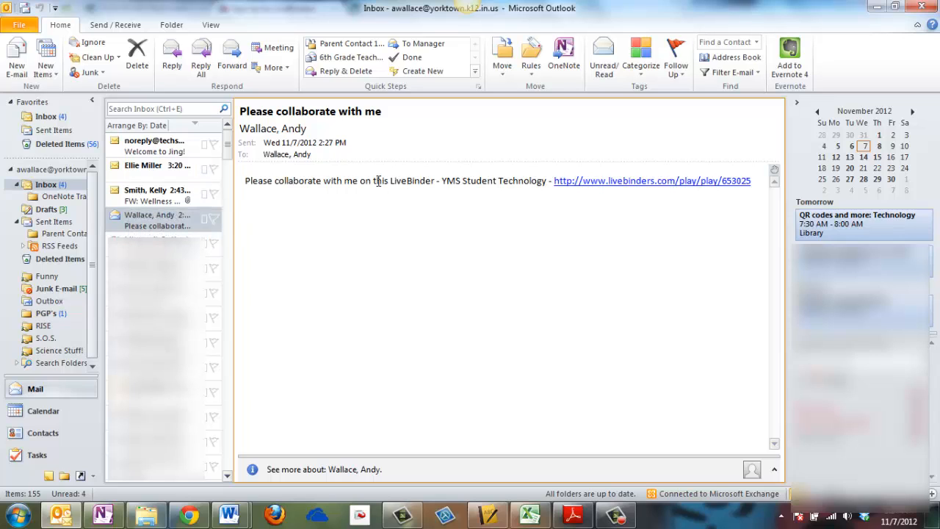
- Open the YMS Student Technology binder through the email's livebinders.com link
click(599, 188)
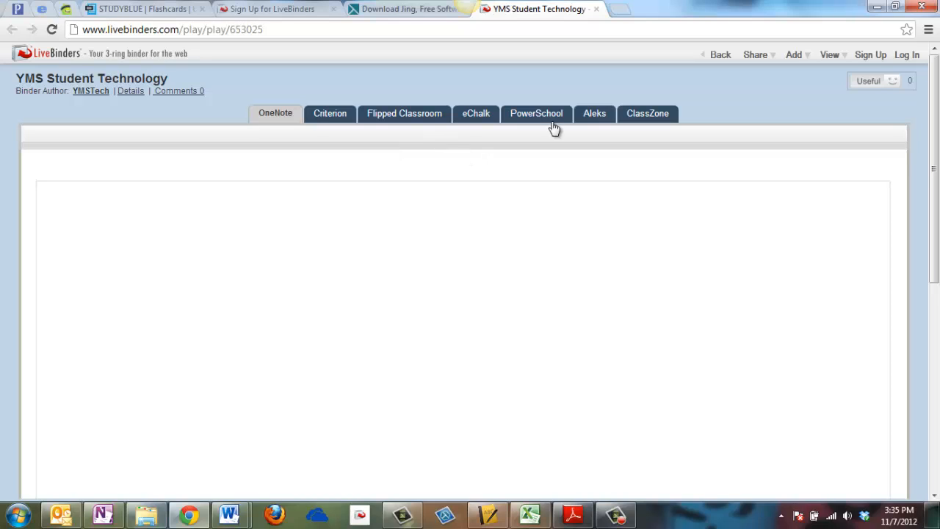
- Log in with the saved credentials and switch the YMS Student Technology binder to edit mode
click(830, 55)
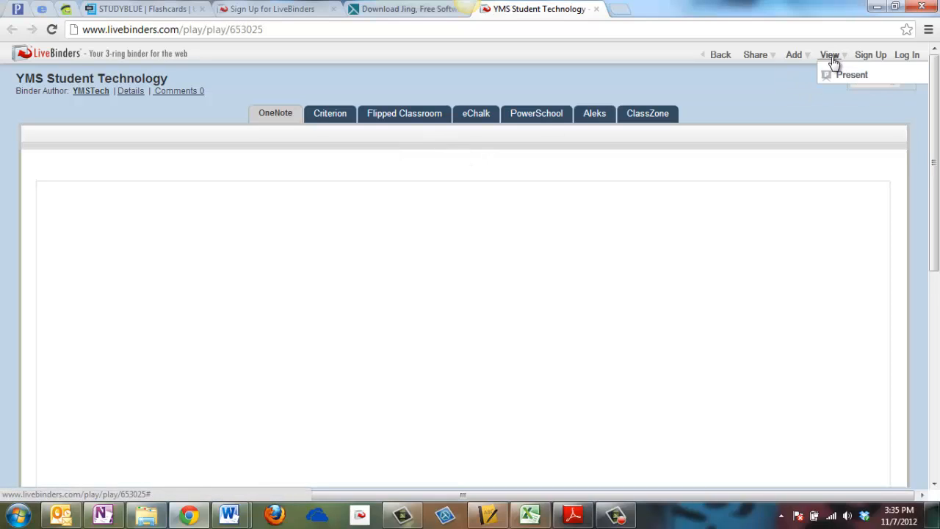
click(907, 56)
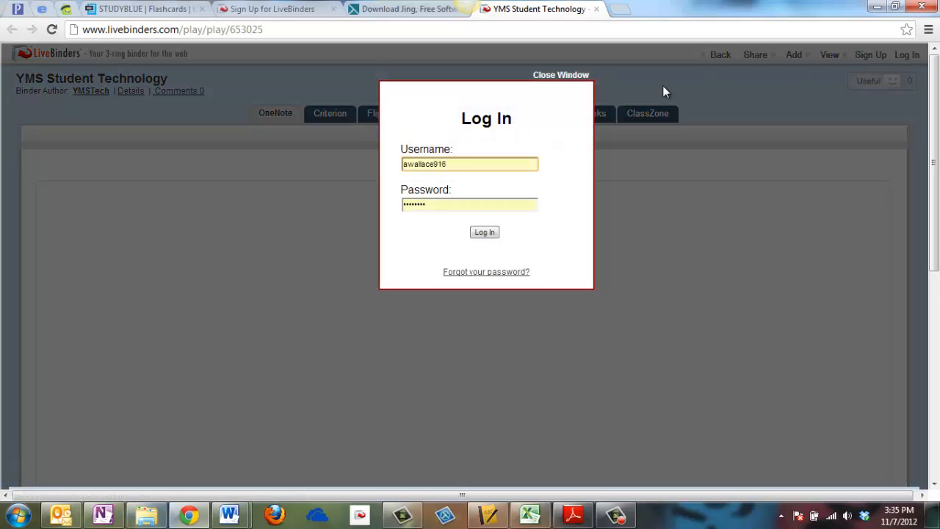
click(483, 235)
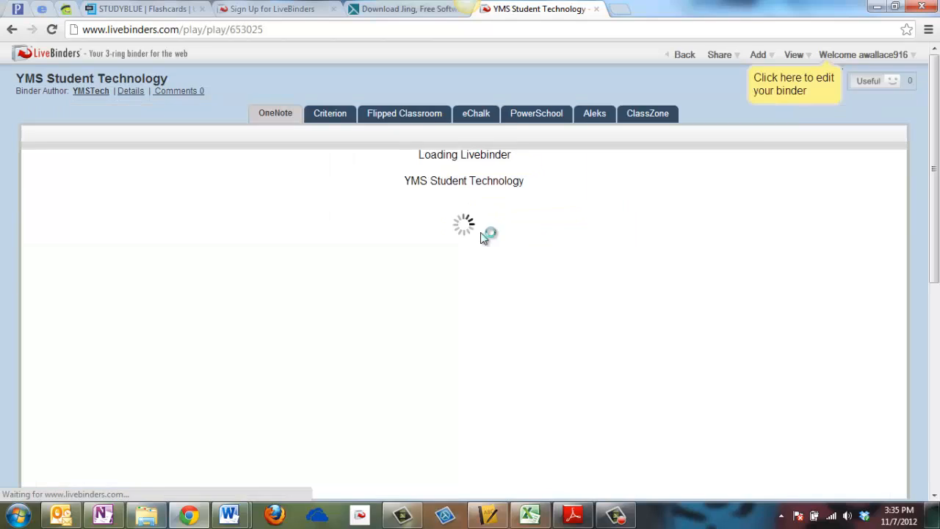
click(798, 56)
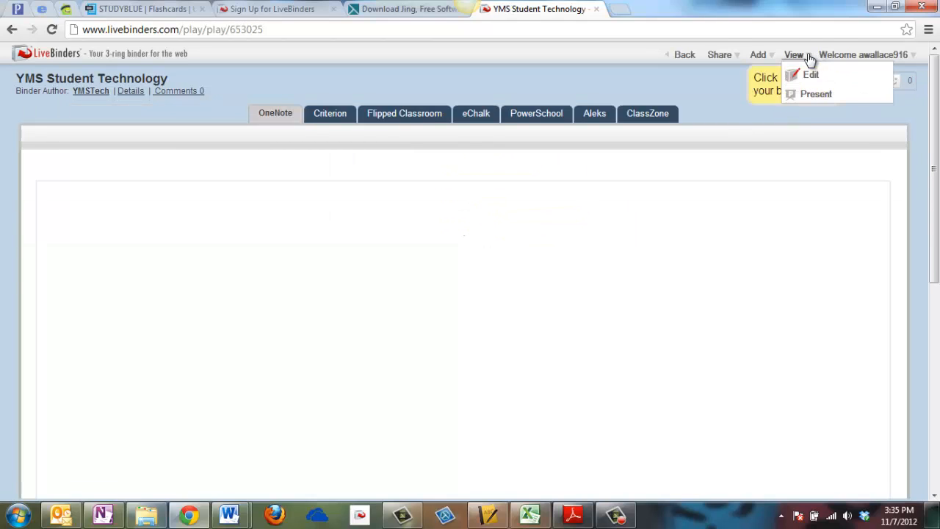
click(810, 78)
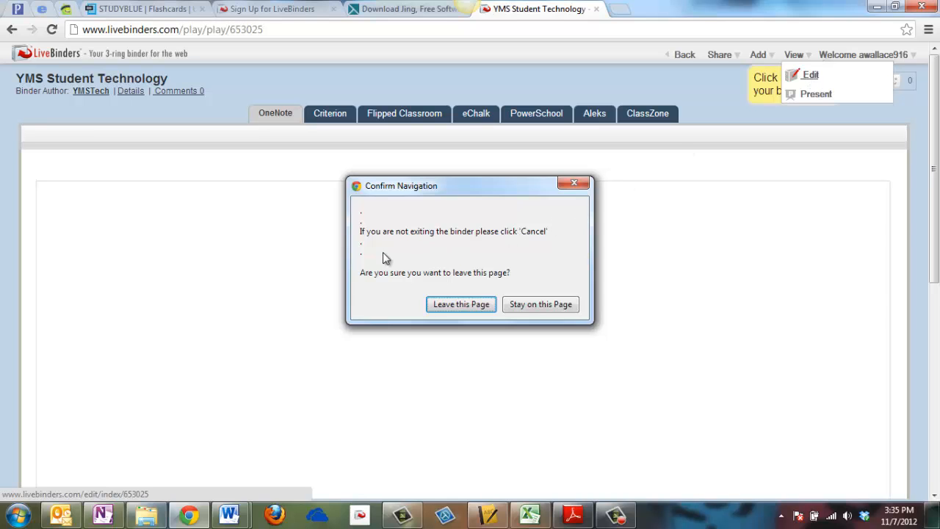
click(453, 306)
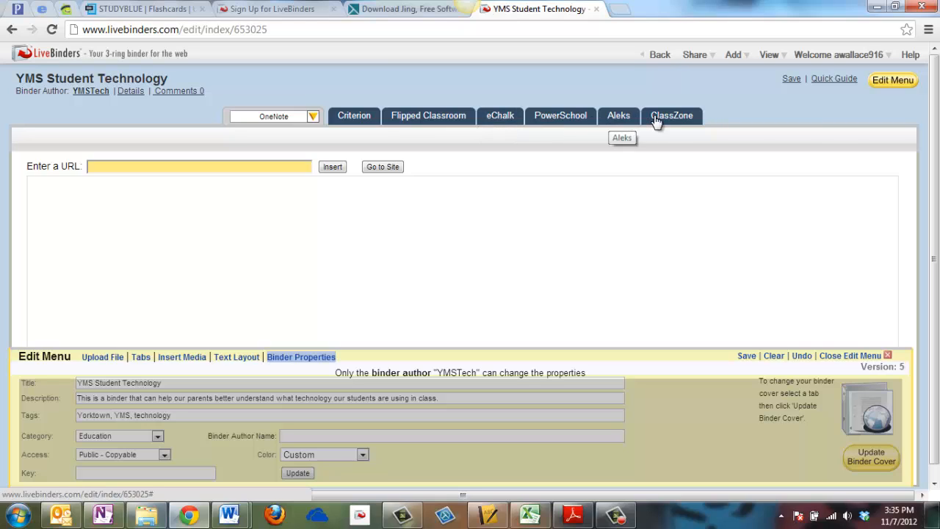
- Select the Aleks tab, open Upload File, browse to the Desktop's tech handout folder, then cancel
click(617, 118)
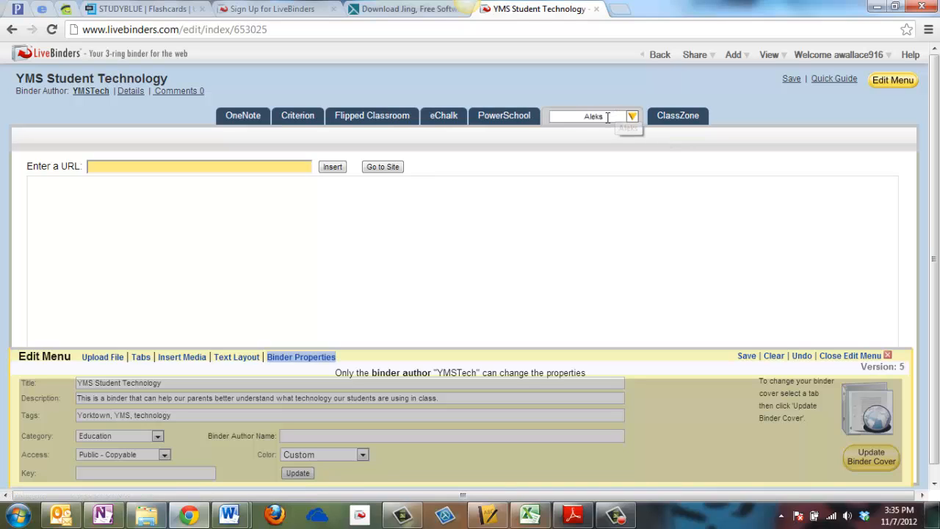
click(103, 358)
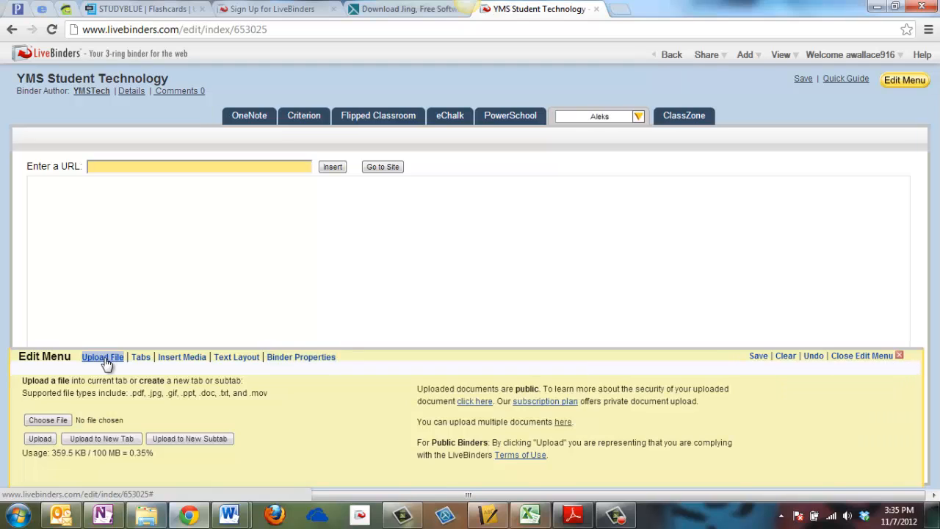
click(50, 420)
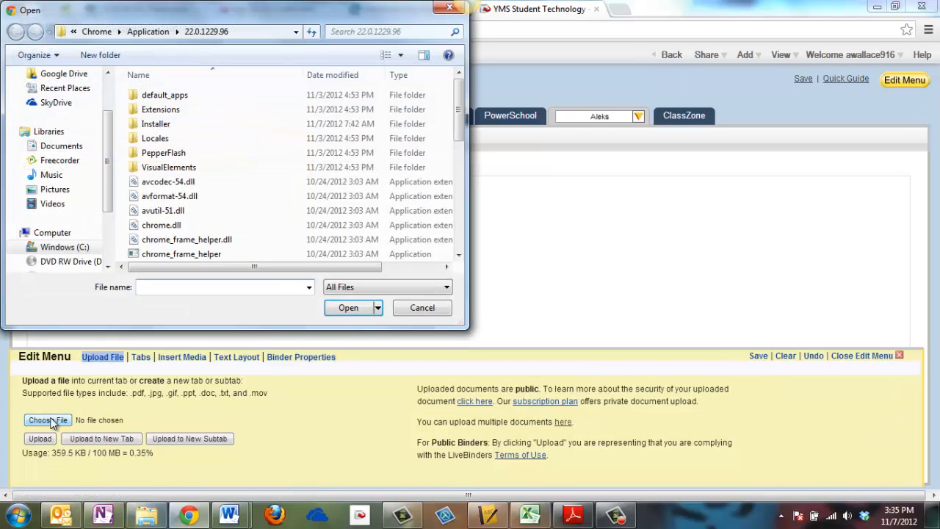
drag(107, 152, 109, 109)
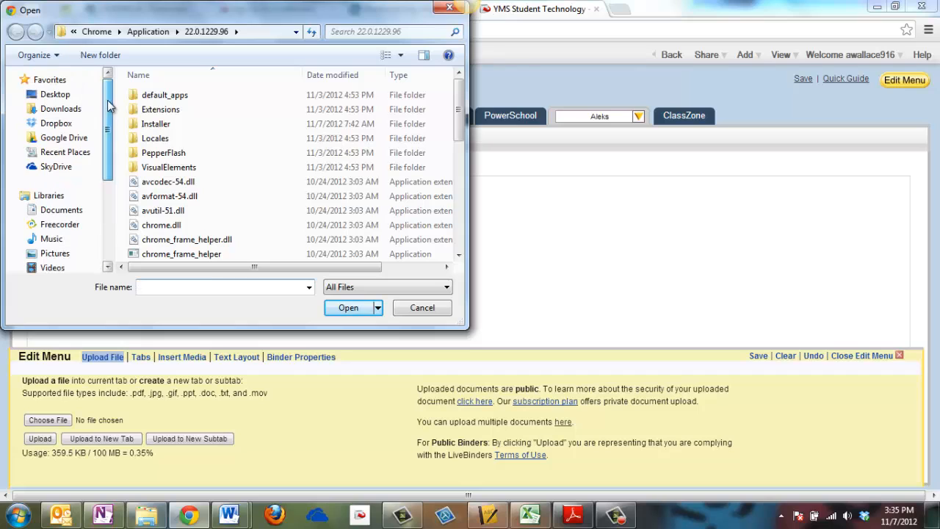
click(61, 95)
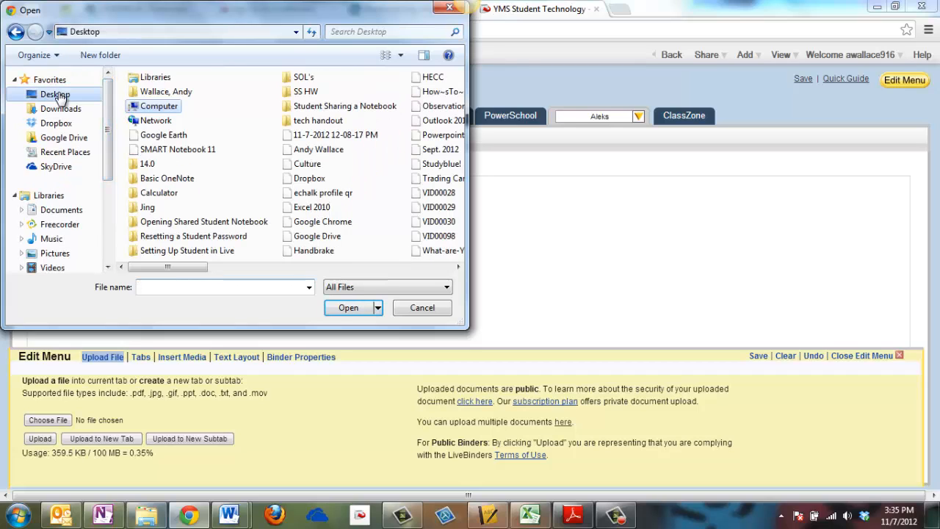
click(328, 122)
double_click(328, 122)
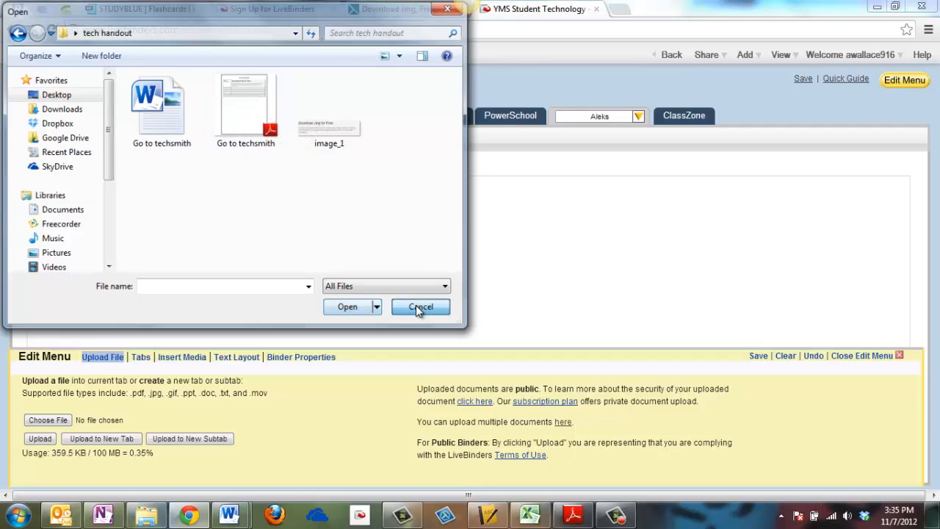
click(415, 307)
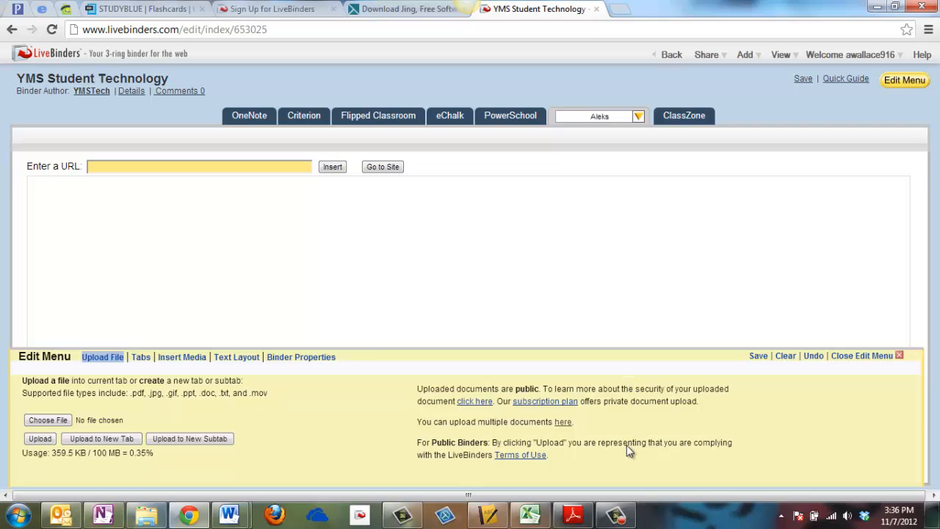
mouse_move(617, 523)
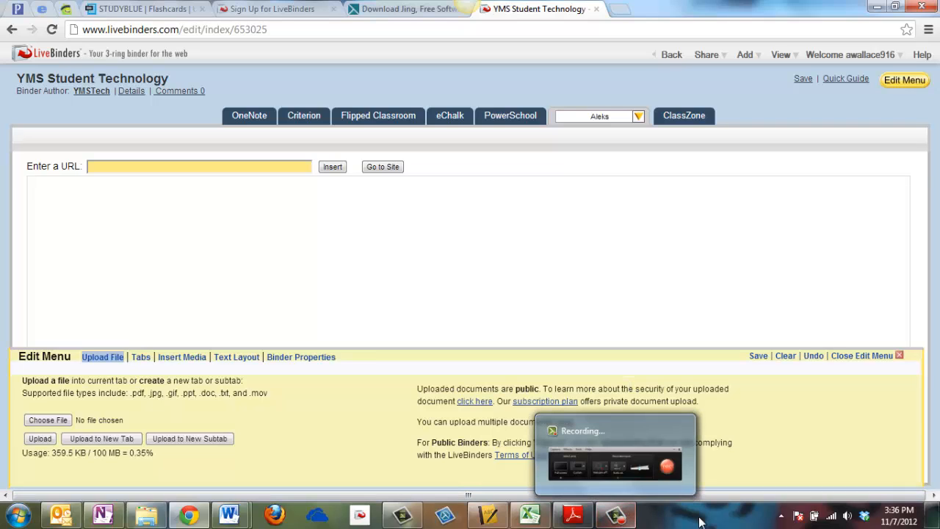